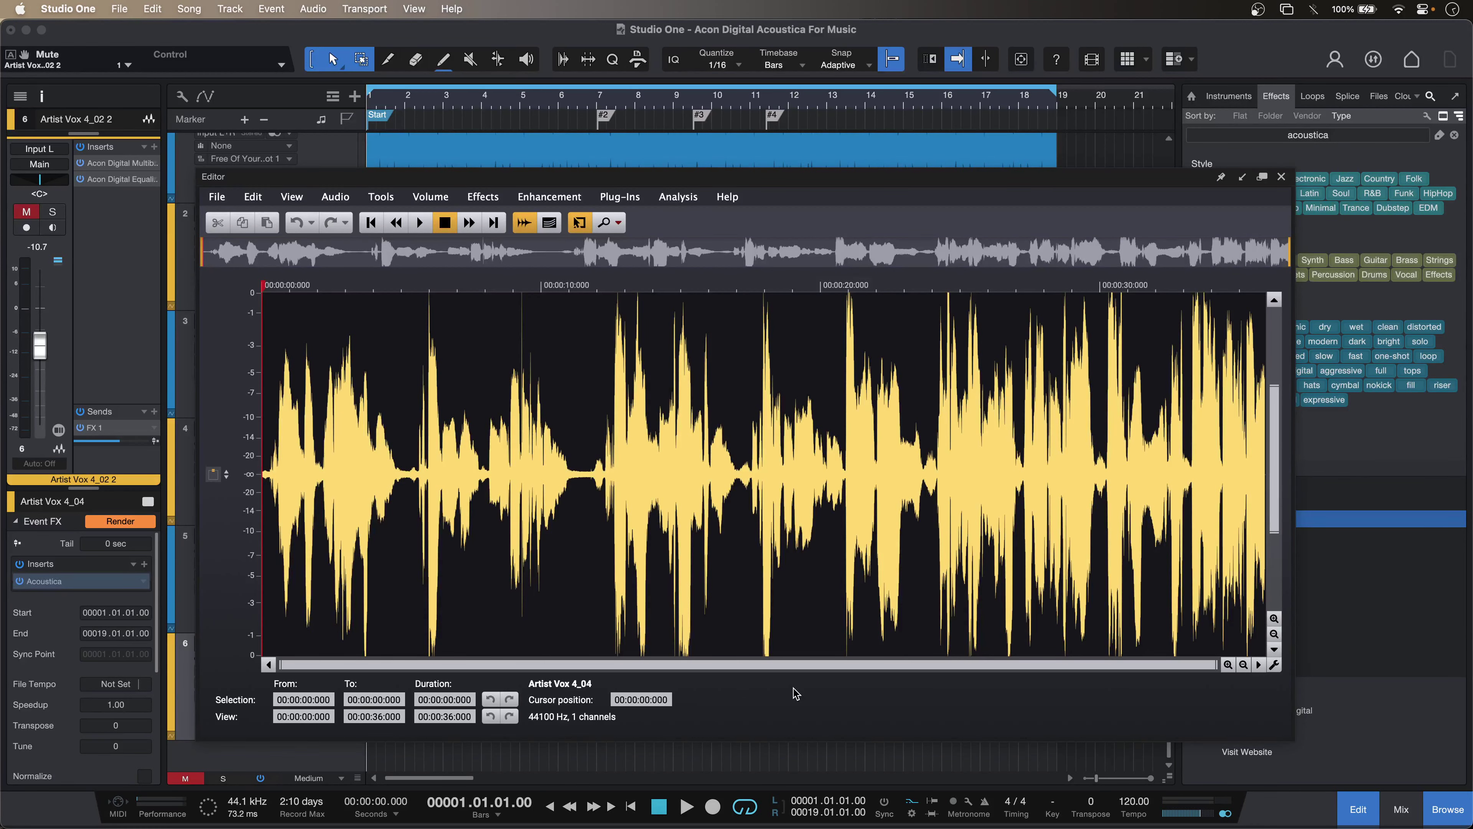
Add Acoustica from the effects browser as an event effect on the Artist Vox 4_04 event of track 6
key("F2")
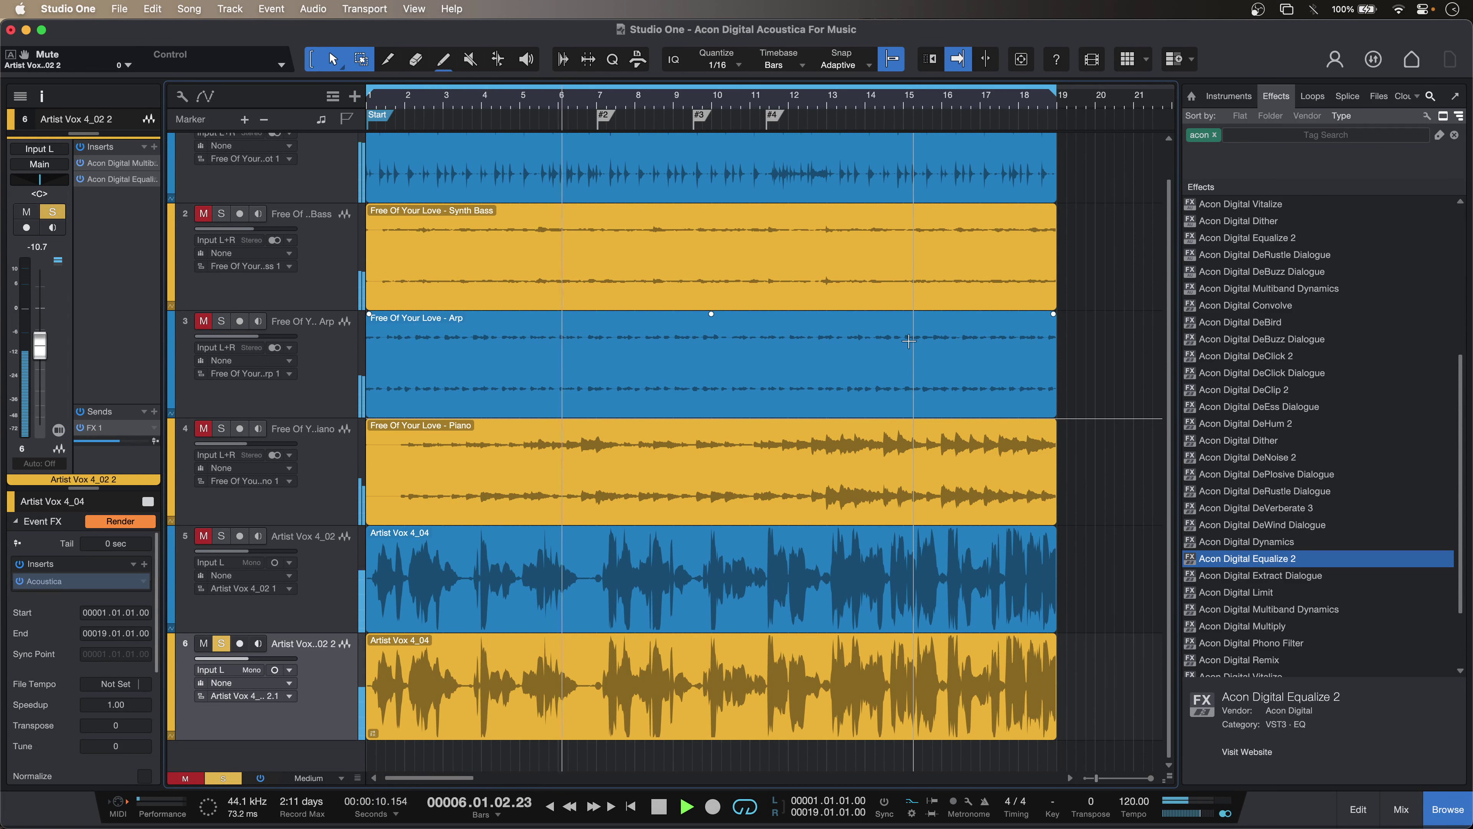
key("space")
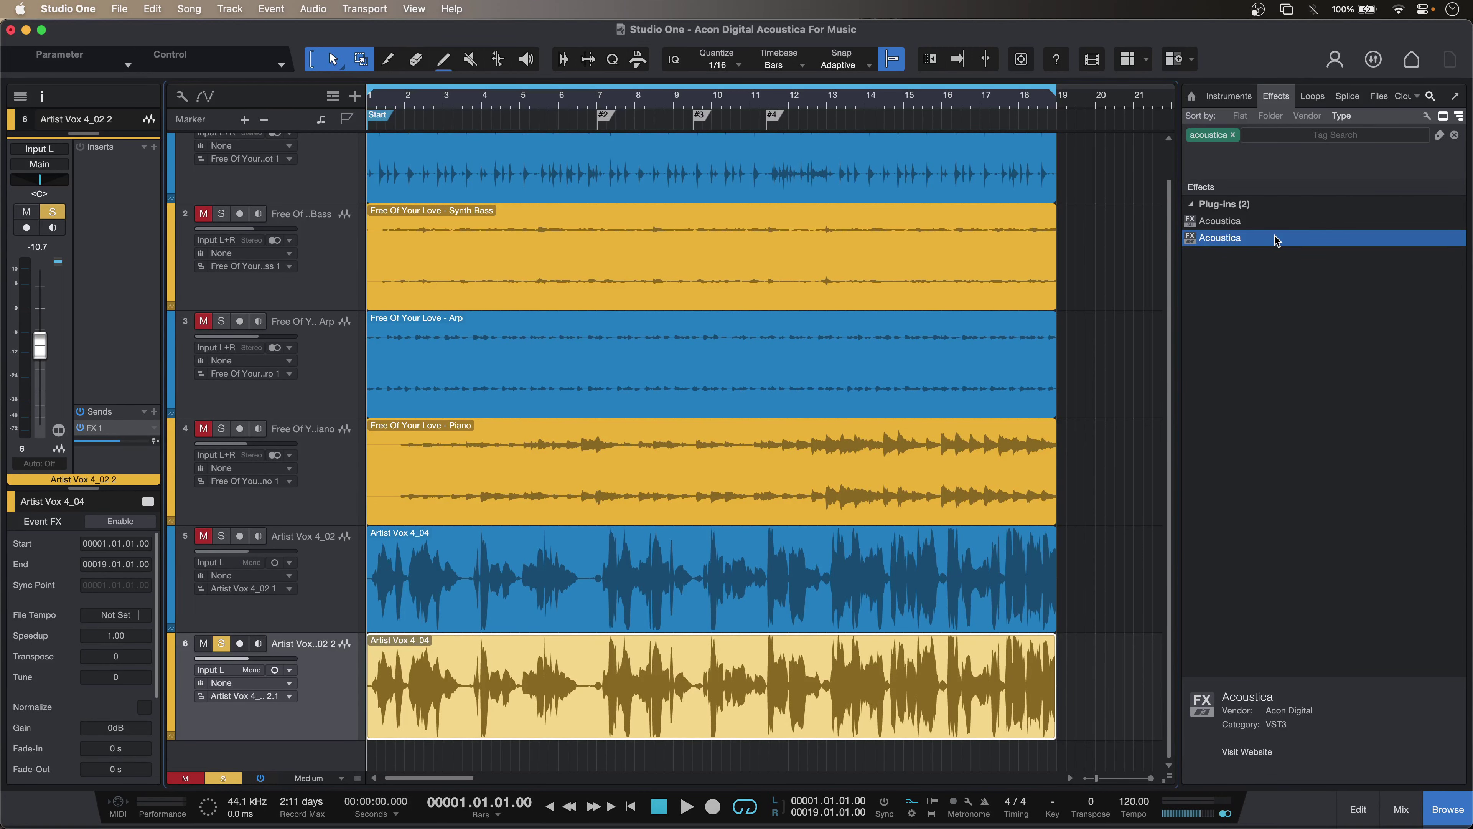
left_click_drag(1274, 240, 709, 679)
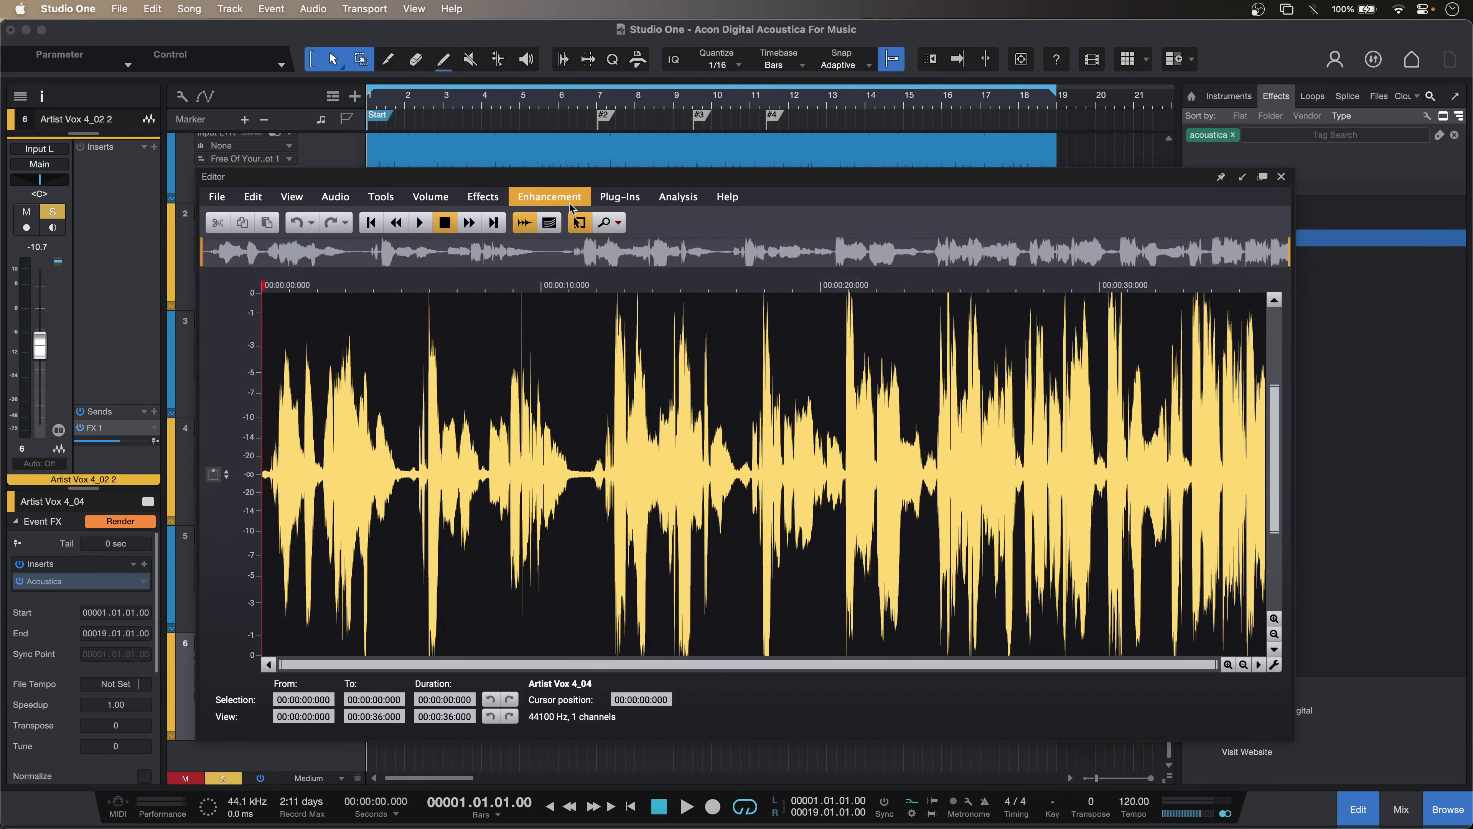
Preview DeNoise 2 on the vocal with the Expert Denoise Under Verb preset, compare it with the bypassed sound, and process it
left_click(570, 204)
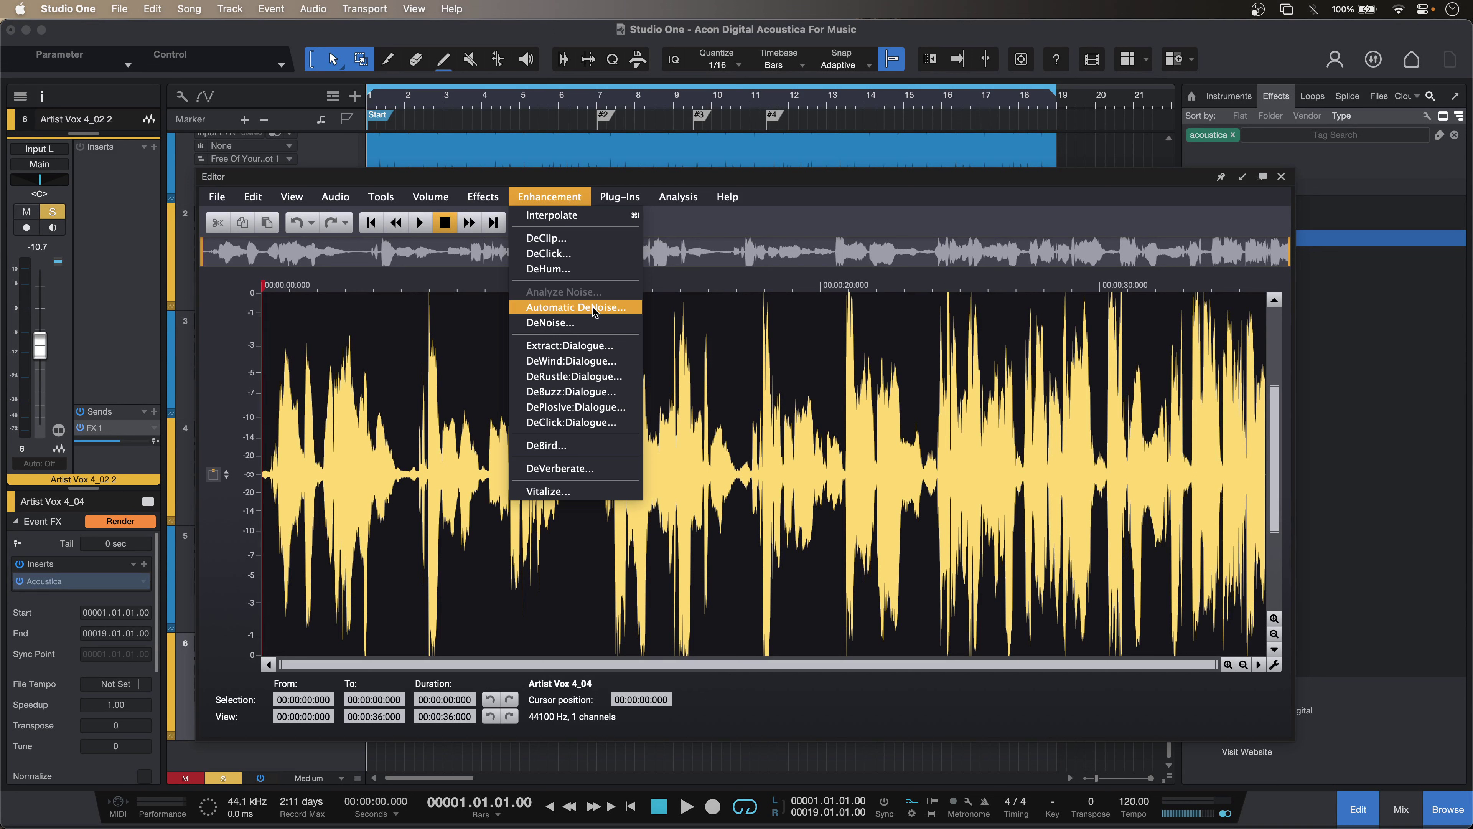
left_click(595, 322)
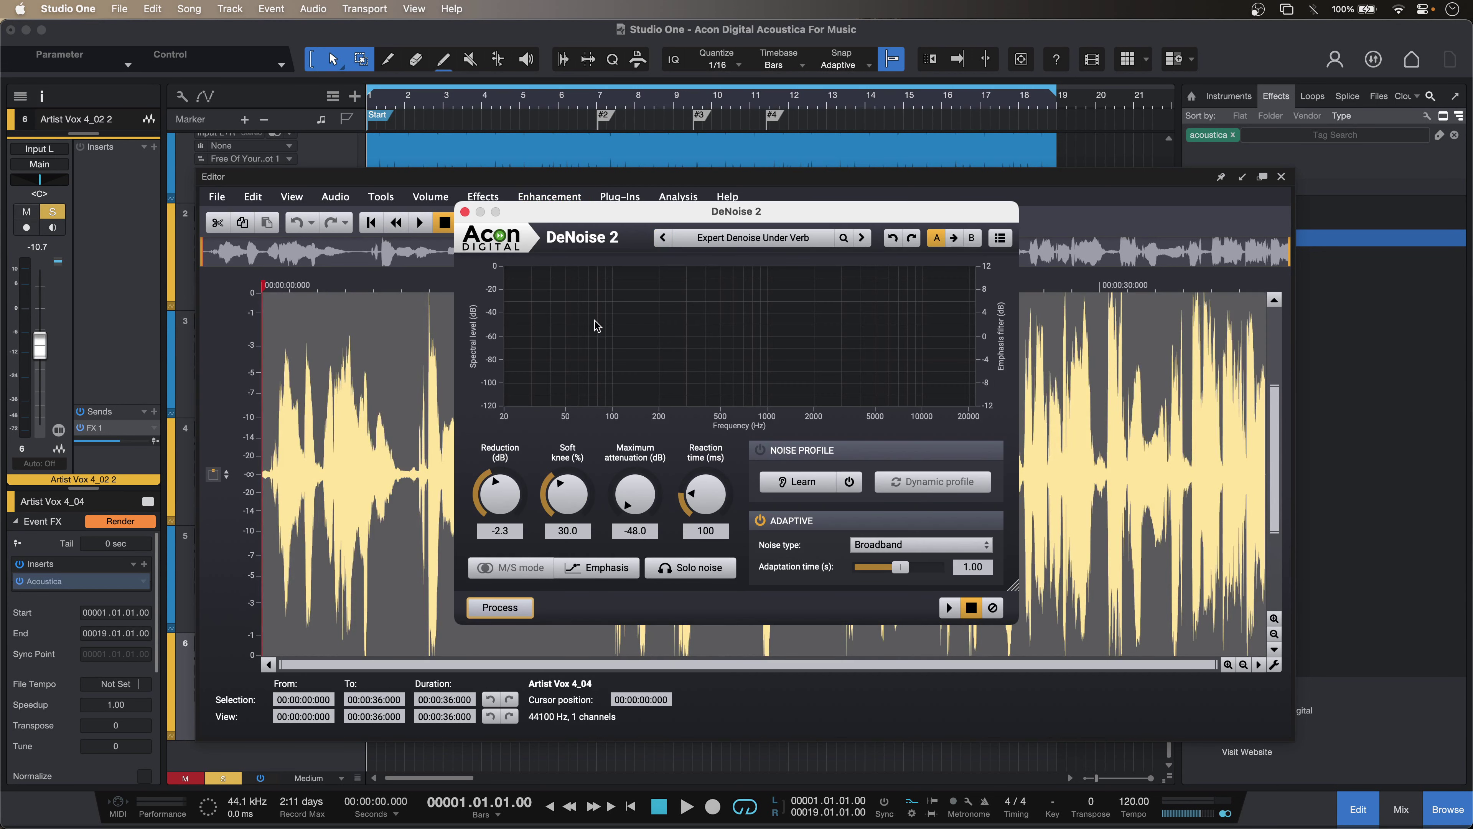
key("space")
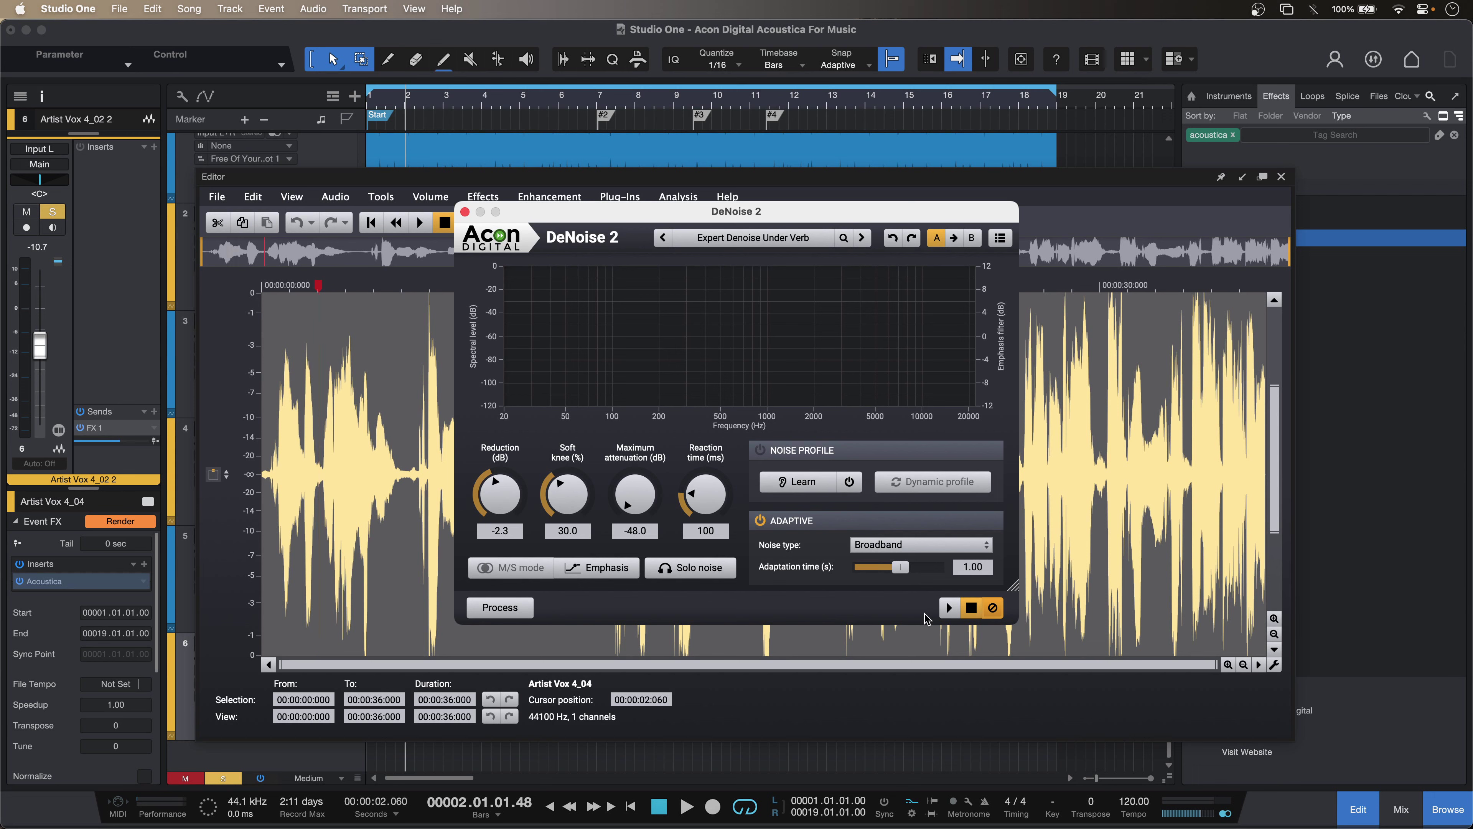
left_click(947, 608)
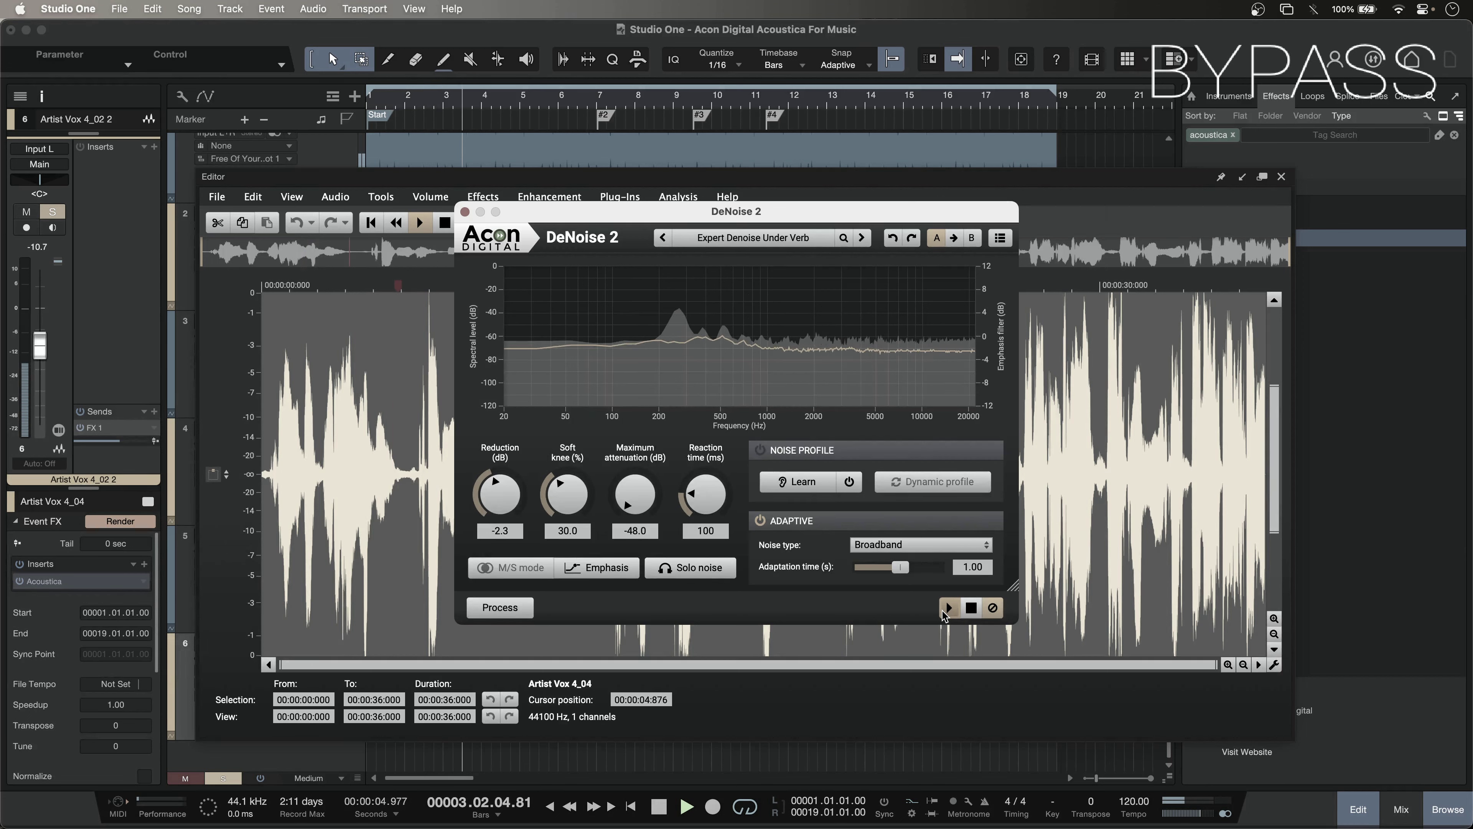
left_click(948, 608)
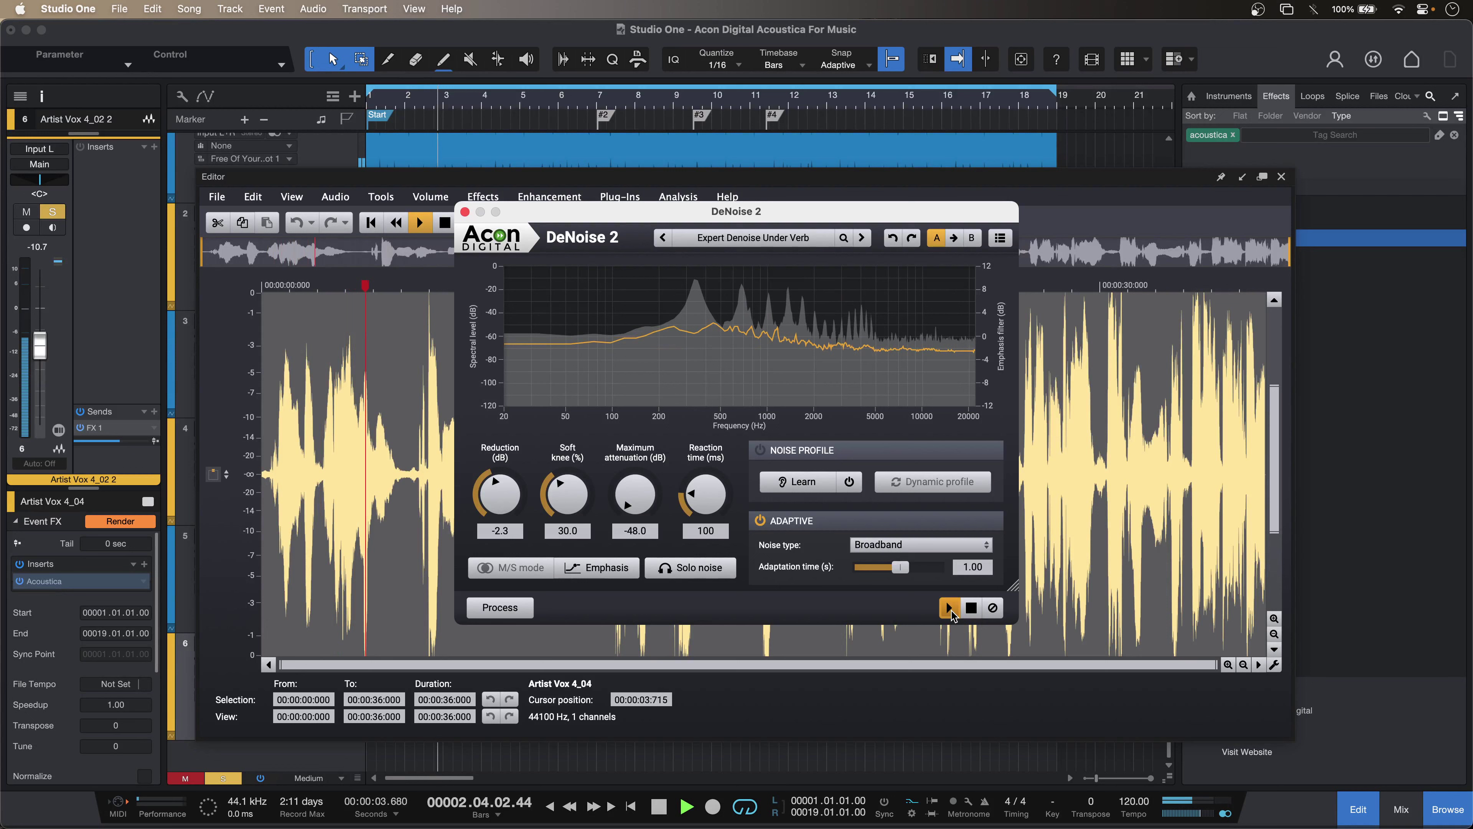
left_click(970, 608)
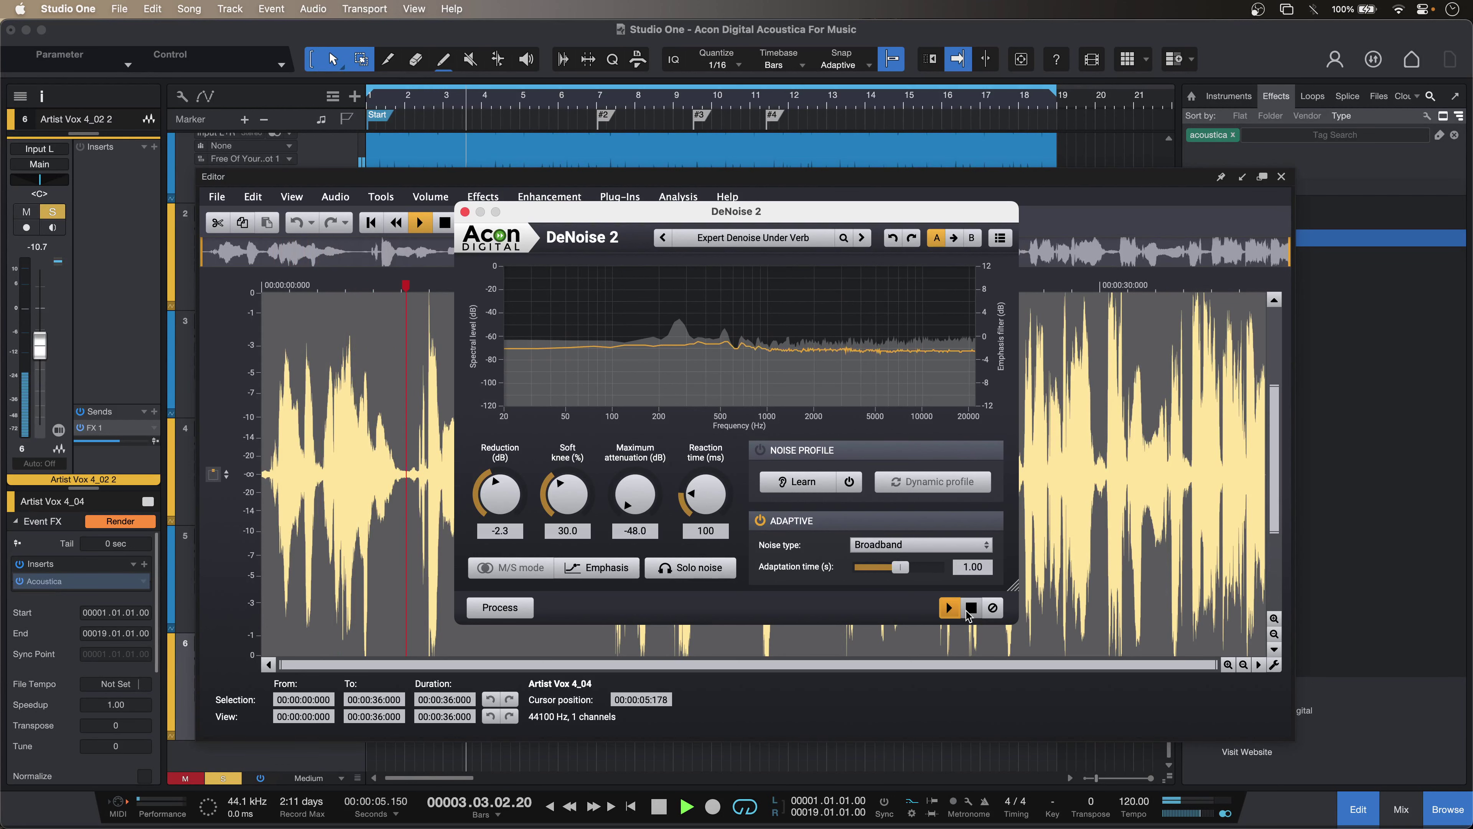
left_click(523, 612)
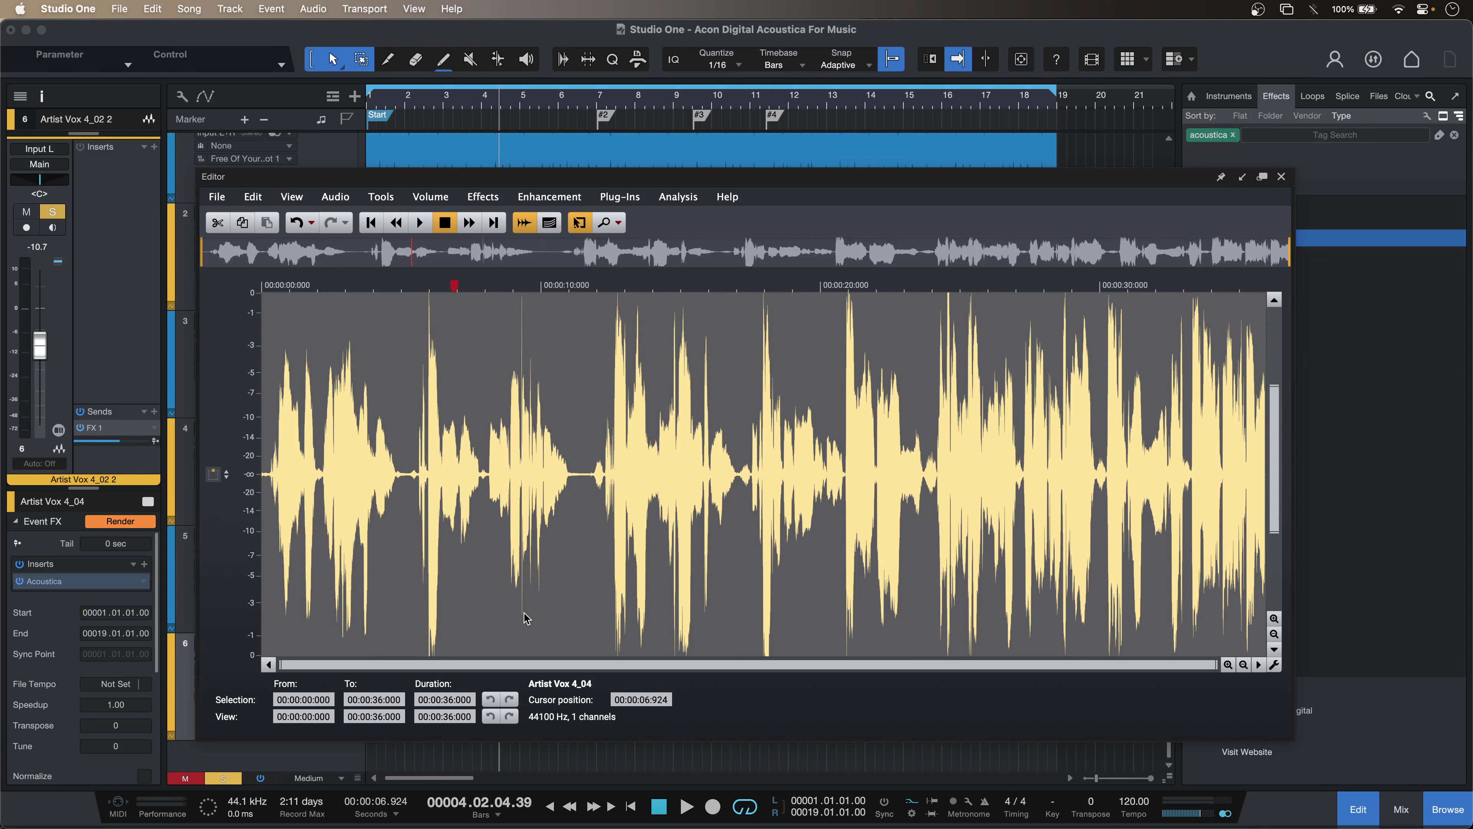
Audition DeVerberate 3 on the vocal with the EXPERT DEVERBERATE preset, set the reverb level to -23.1 dB, and process it
left_click(554, 196)
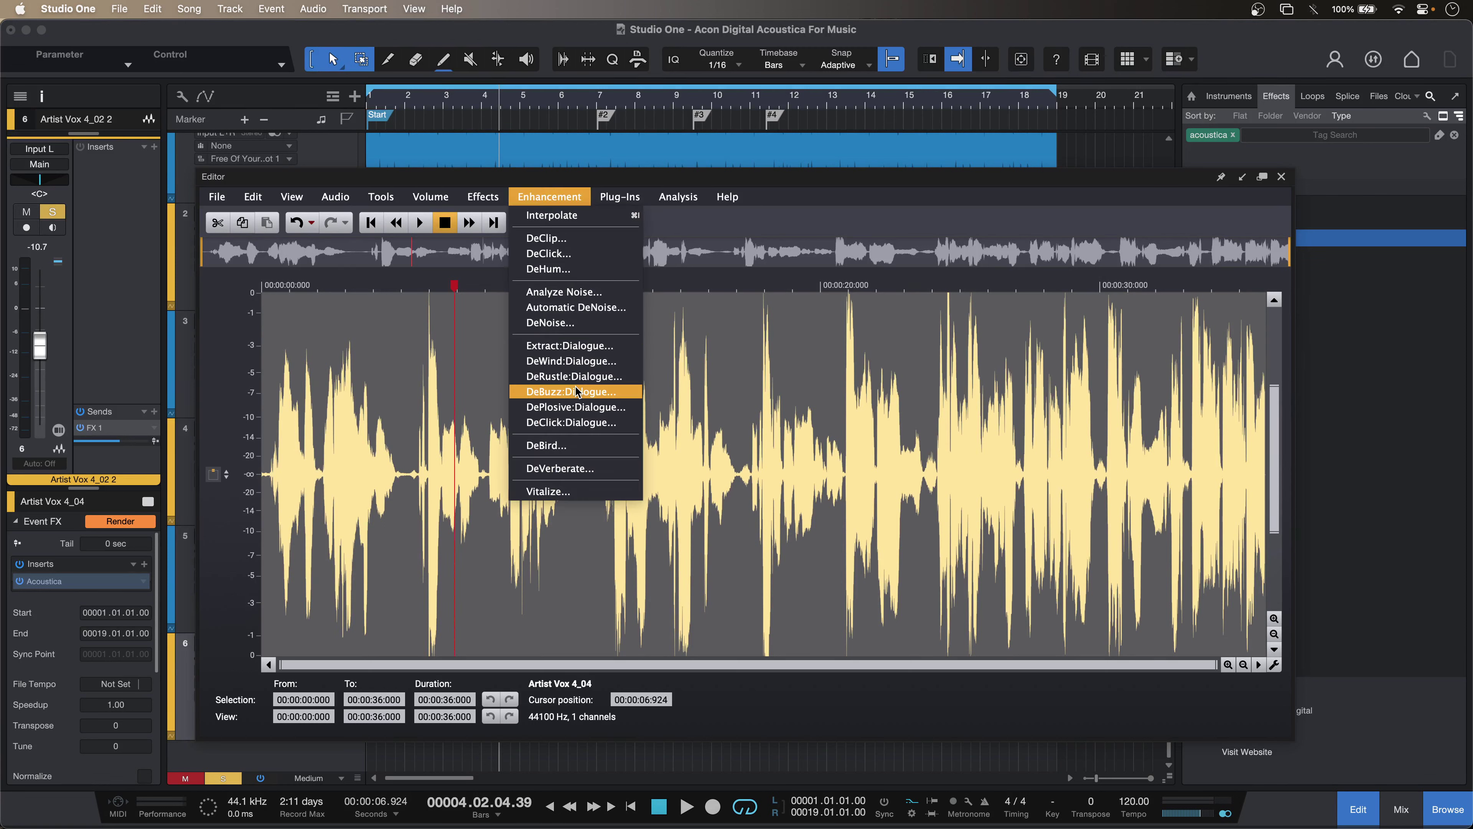
left_click(616, 478)
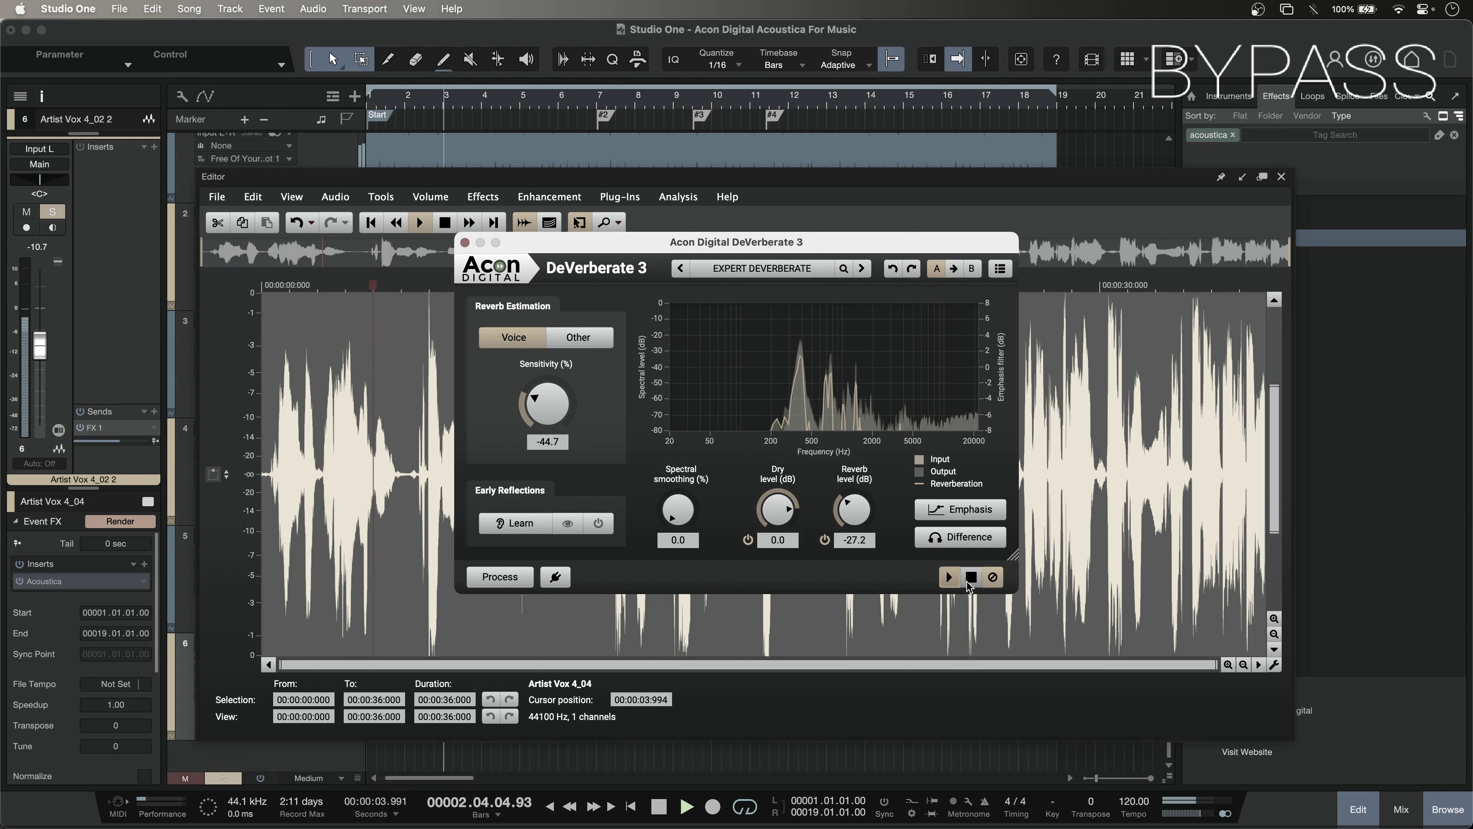
left_click(948, 577)
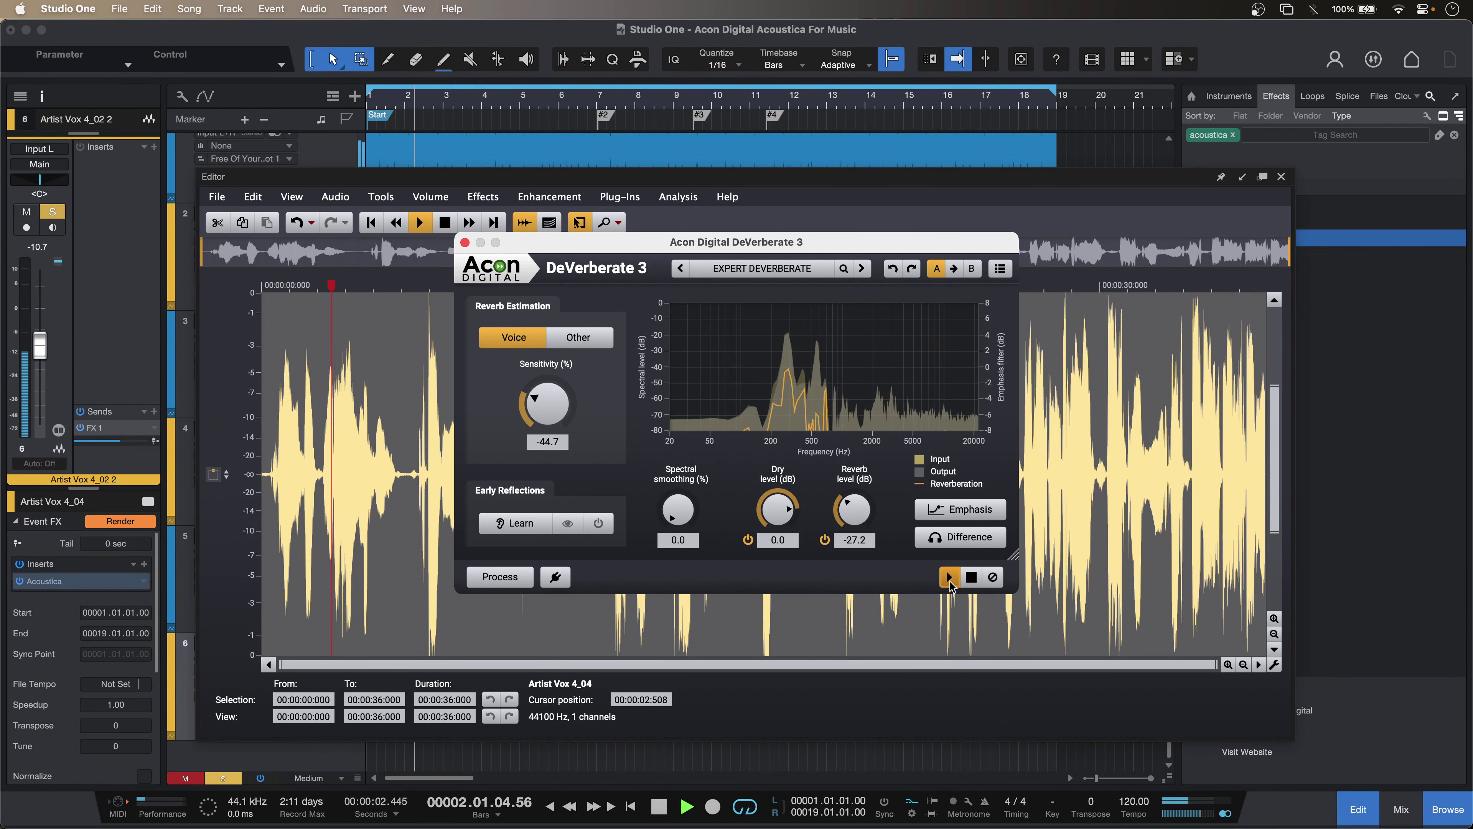
left_click(974, 579)
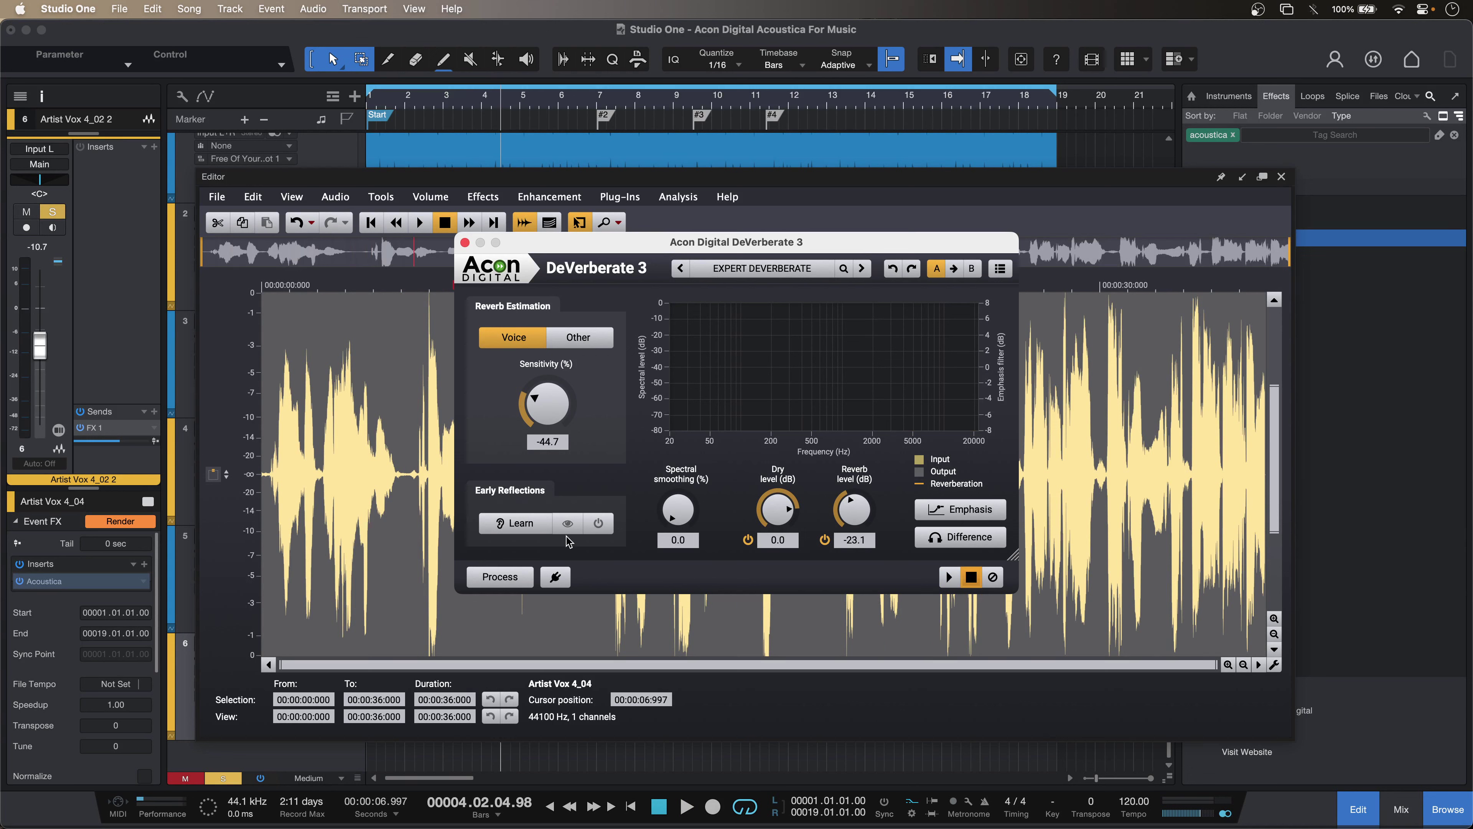
left_click(500, 577)
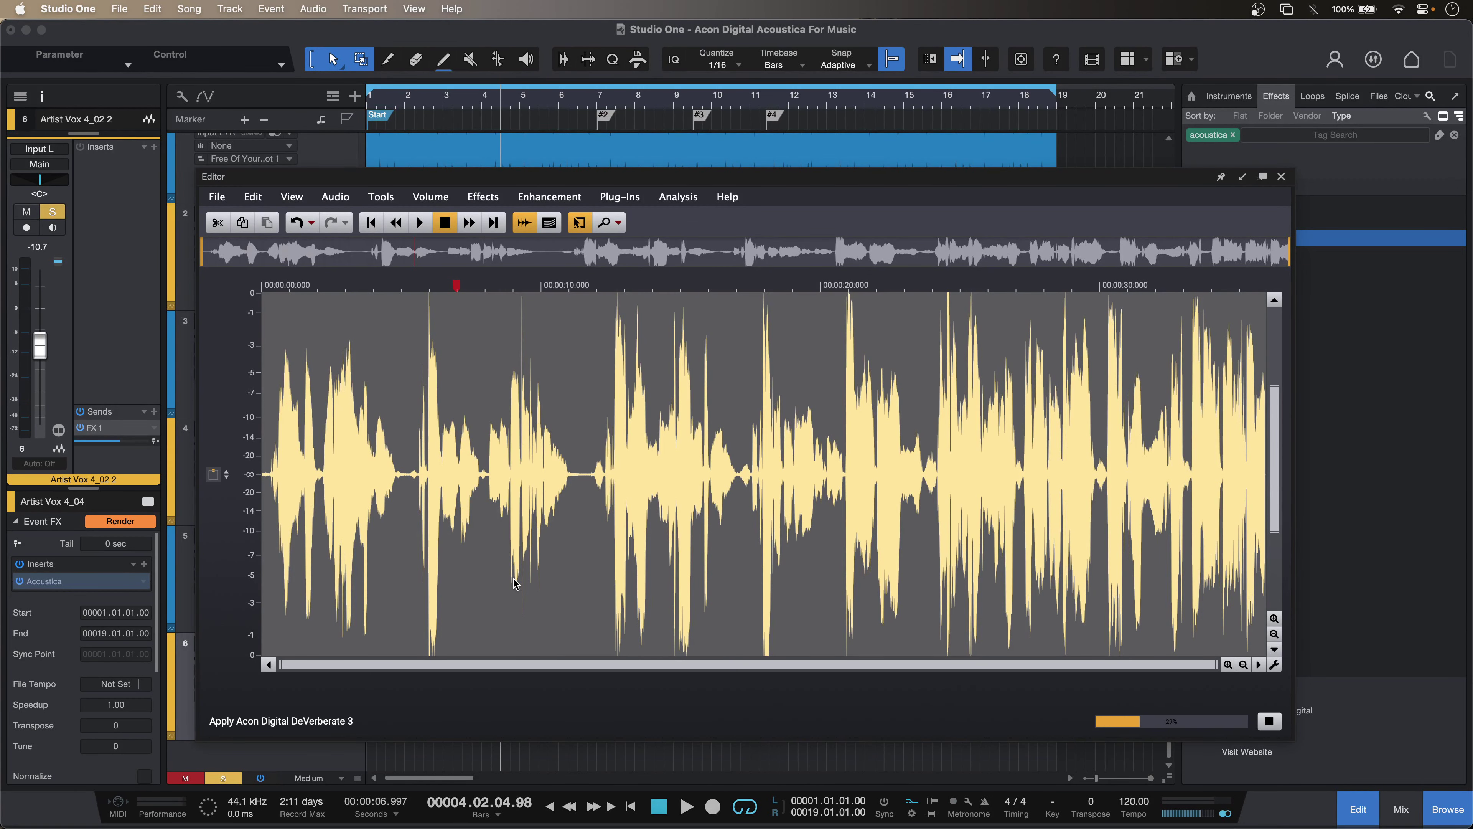
Audition DeClip 2 on the vocal with both linked thresholds at -4.5 dBFS and close it without processing
left_click(402, 287)
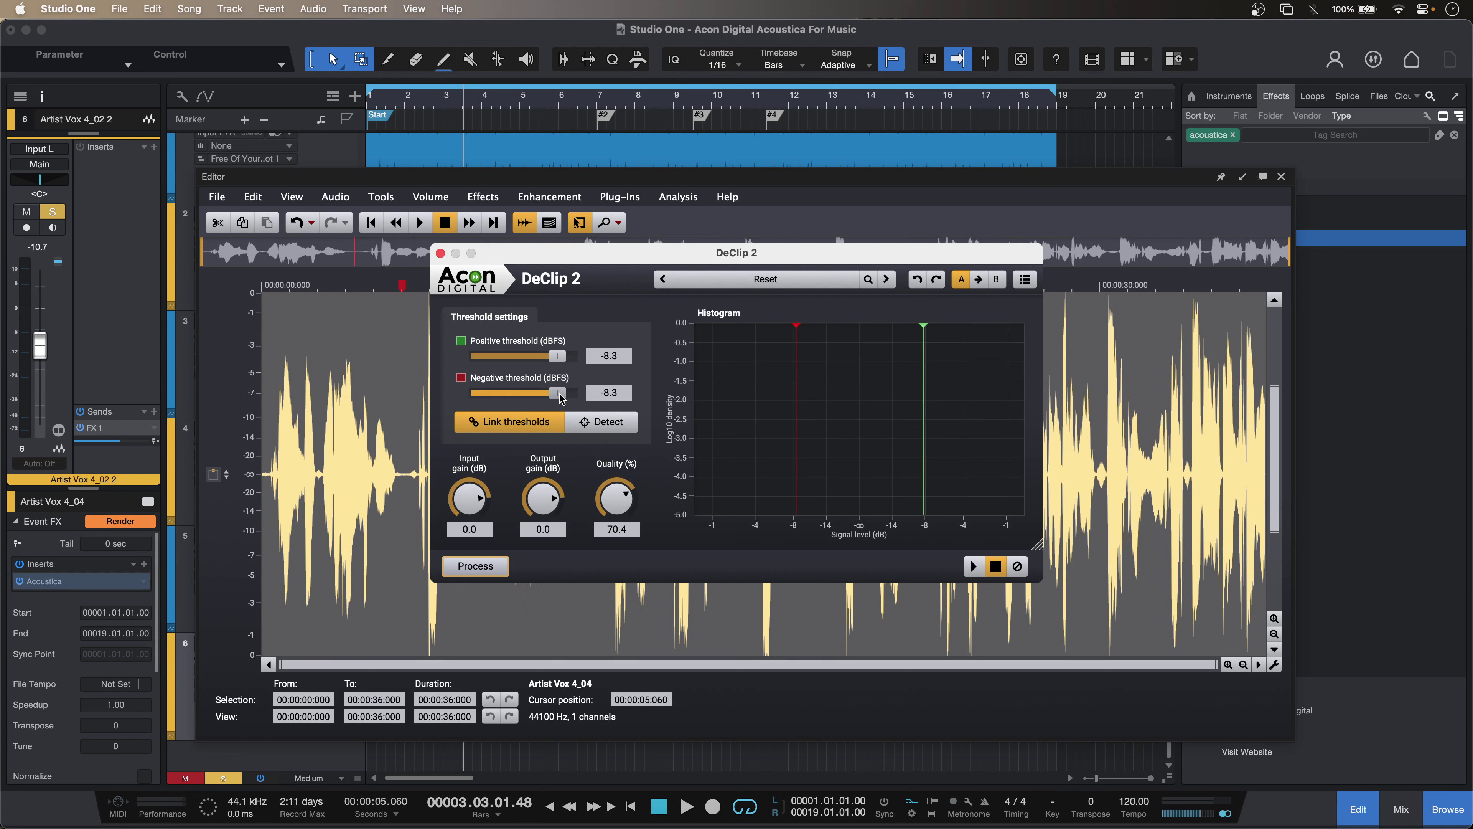
mouse_move(560, 396)
left_mouse_down()
mouse_move(525, 397)
mouse_move(594, 400)
mouse_move(506, 395)
mouse_move(568, 395)
left_mouse_up()
key("space")
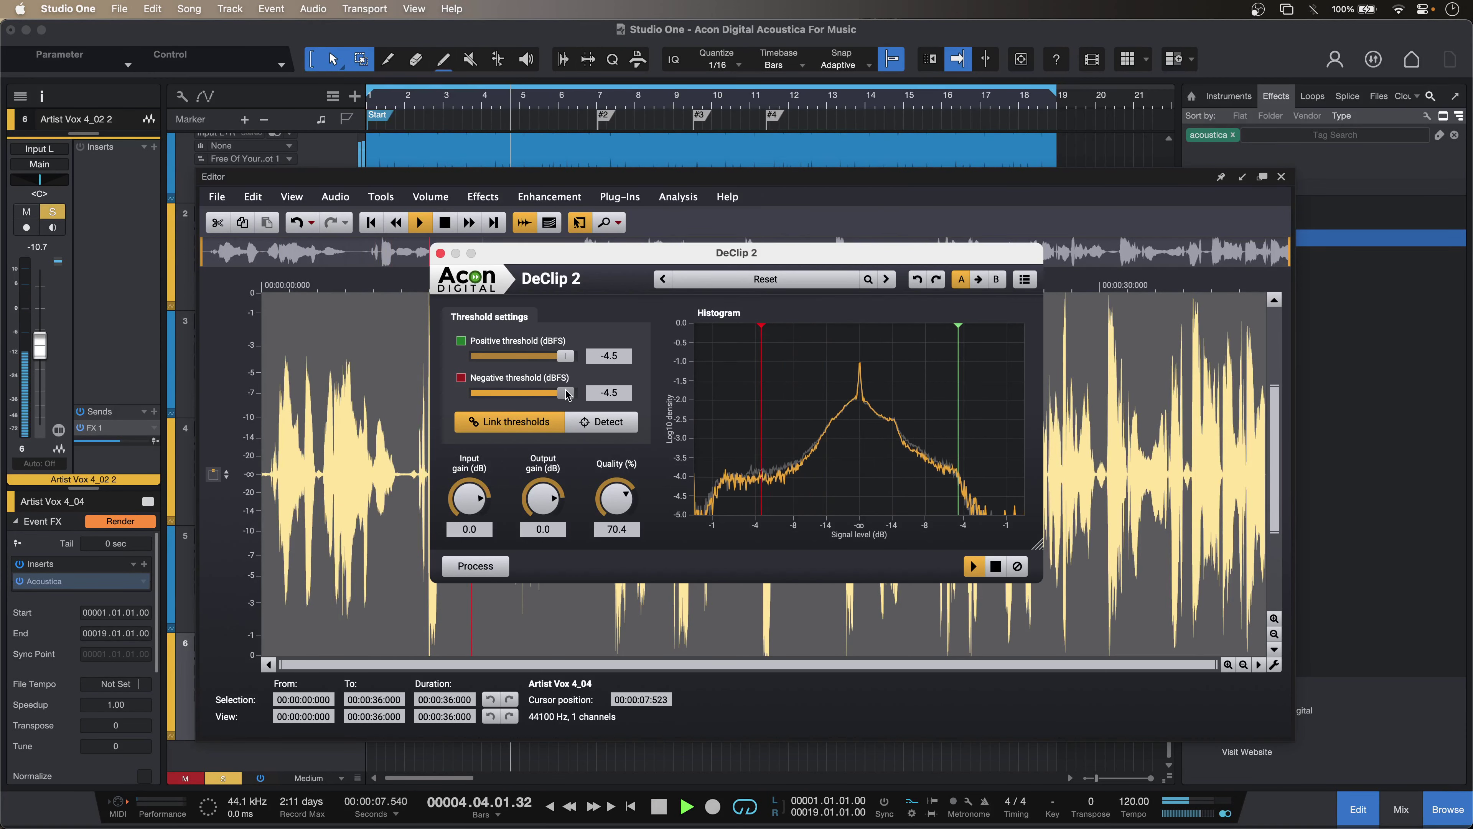
left_click(996, 567)
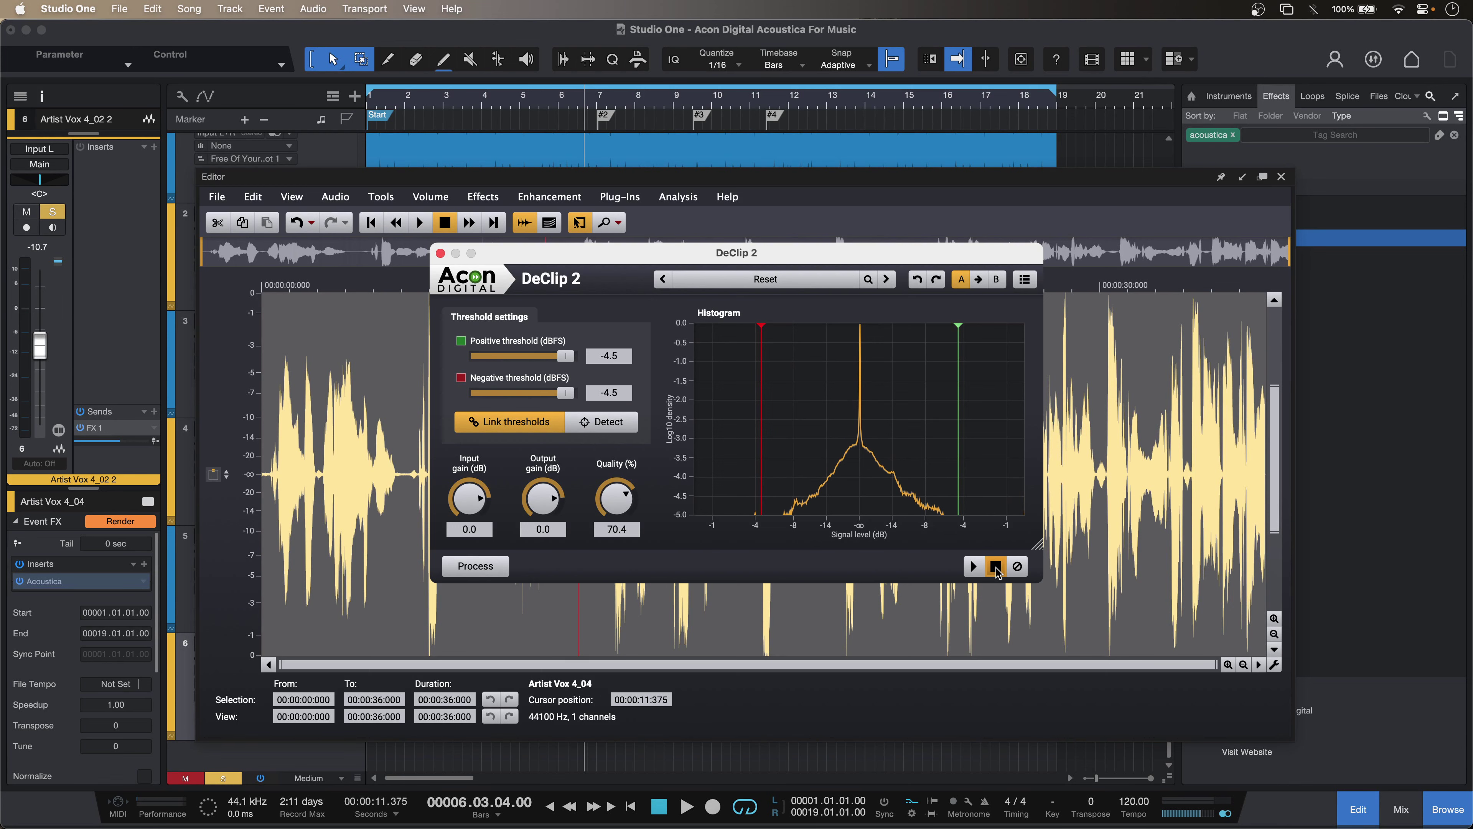
left_click(440, 252)
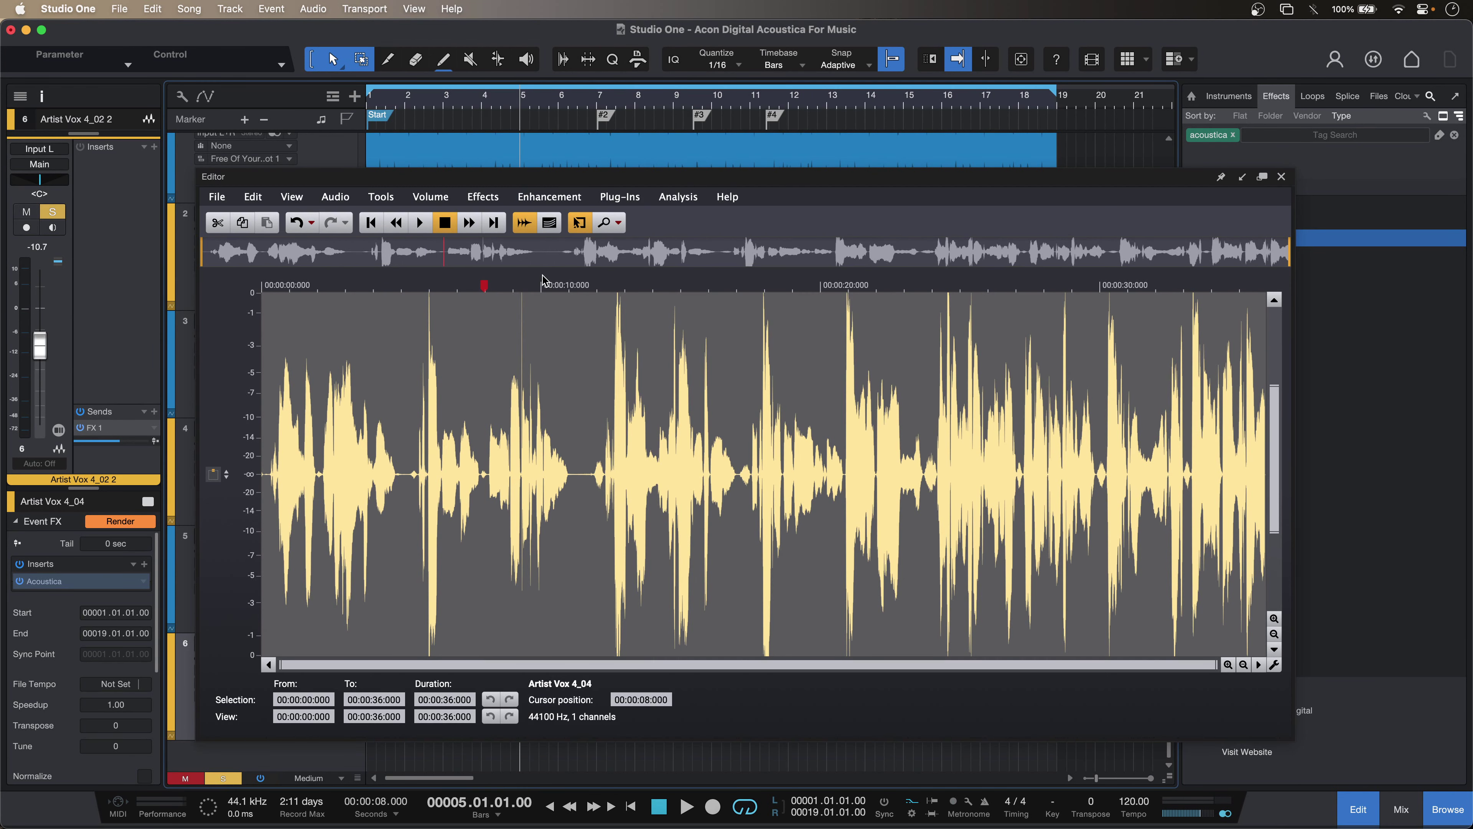
Listen to the vocal plosive from 8 s, compare DePlosive:Dialogue with the bypassed sound, and close it without processing
key("space")
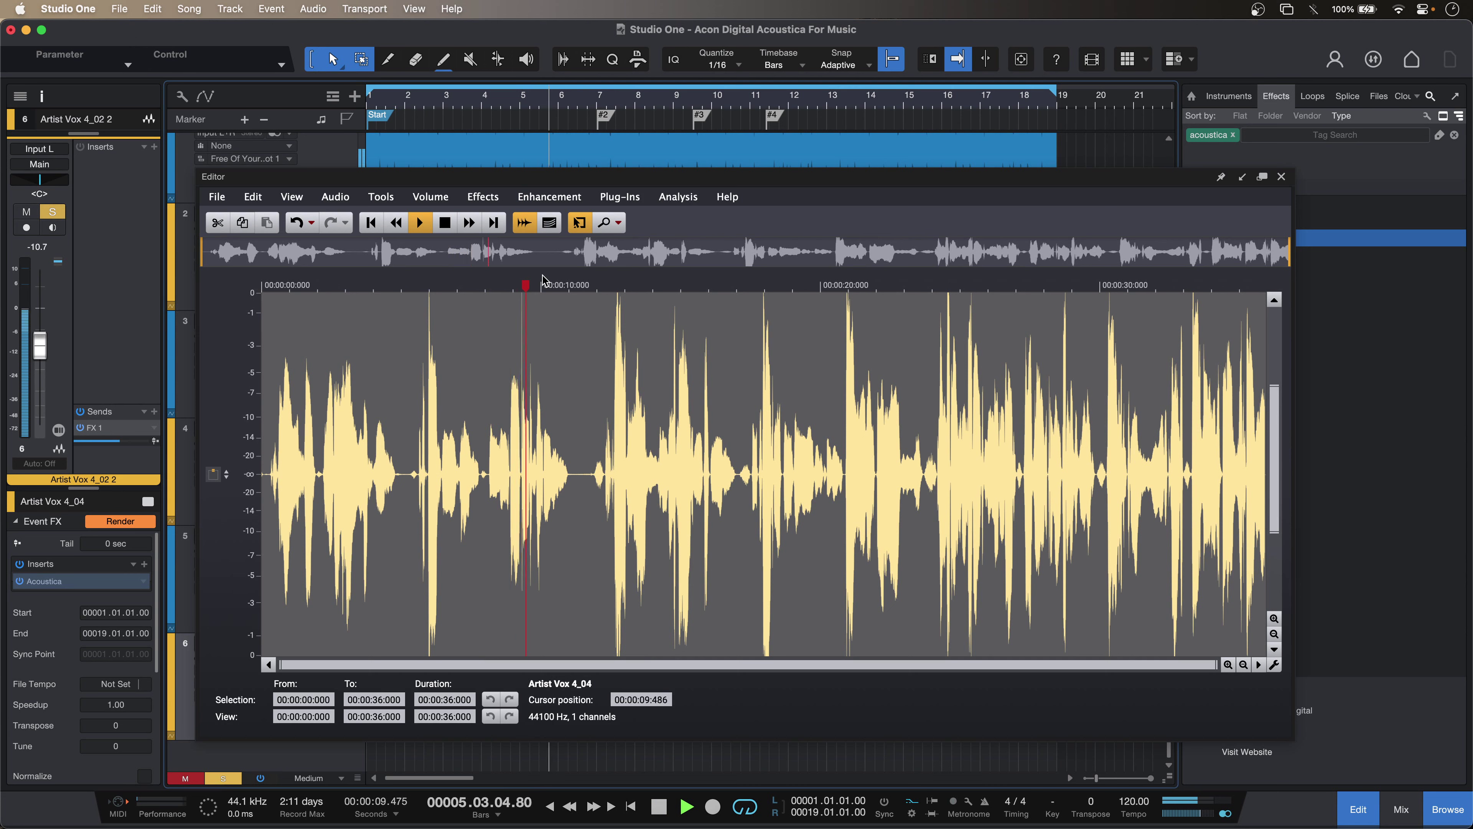
key("space")
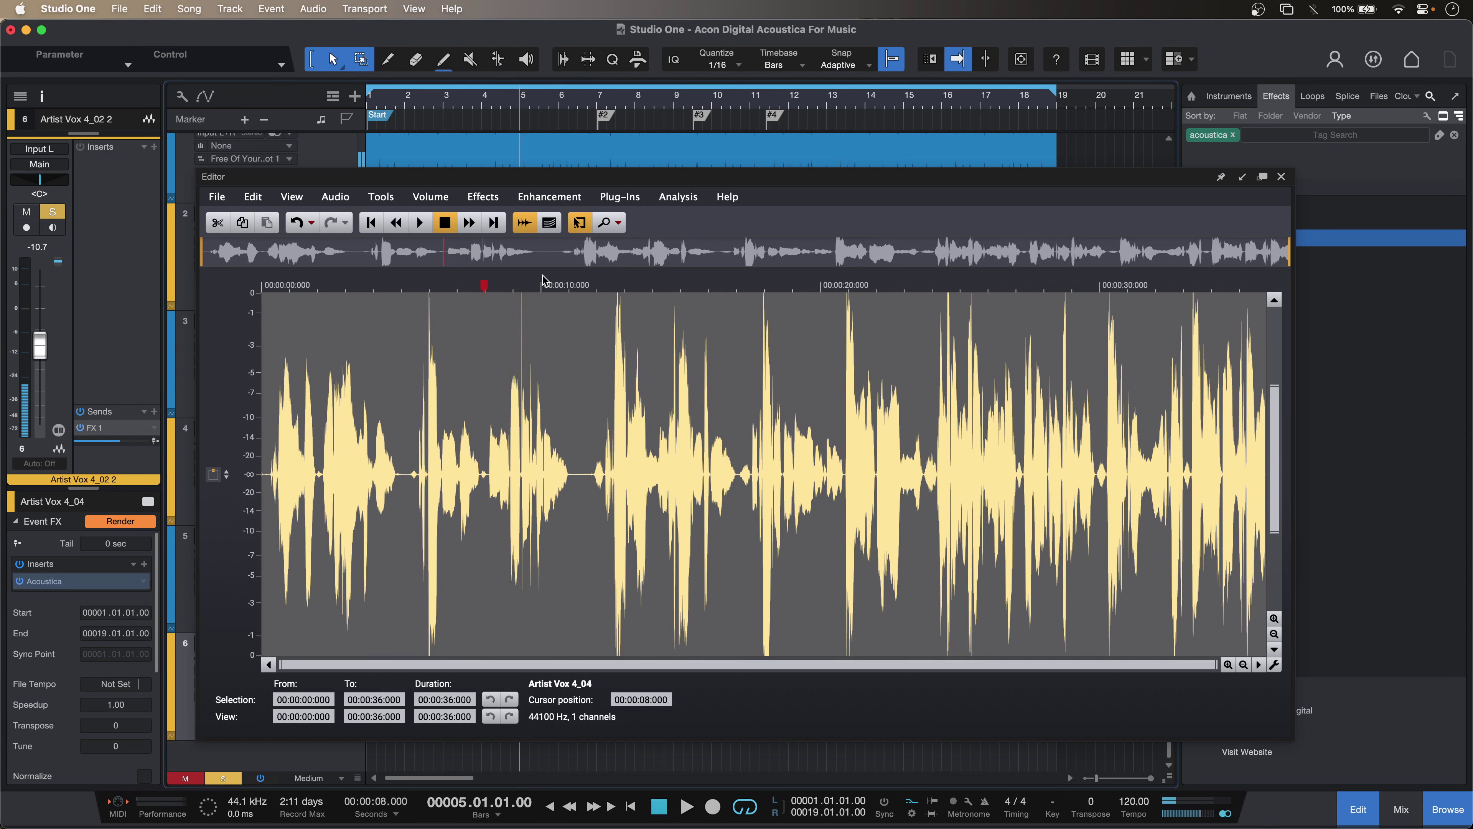
left_click(566, 199)
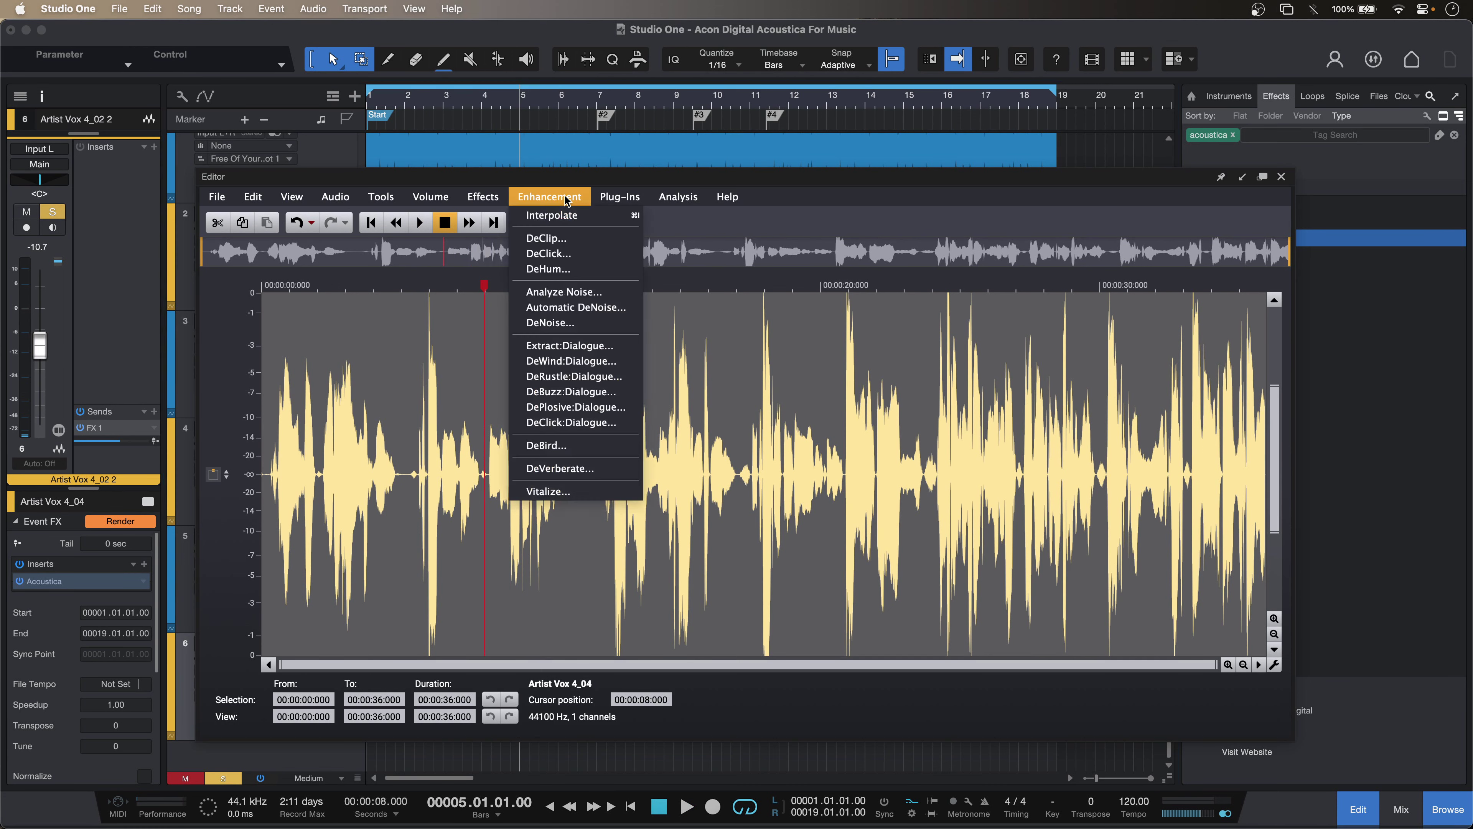
left_click(598, 407)
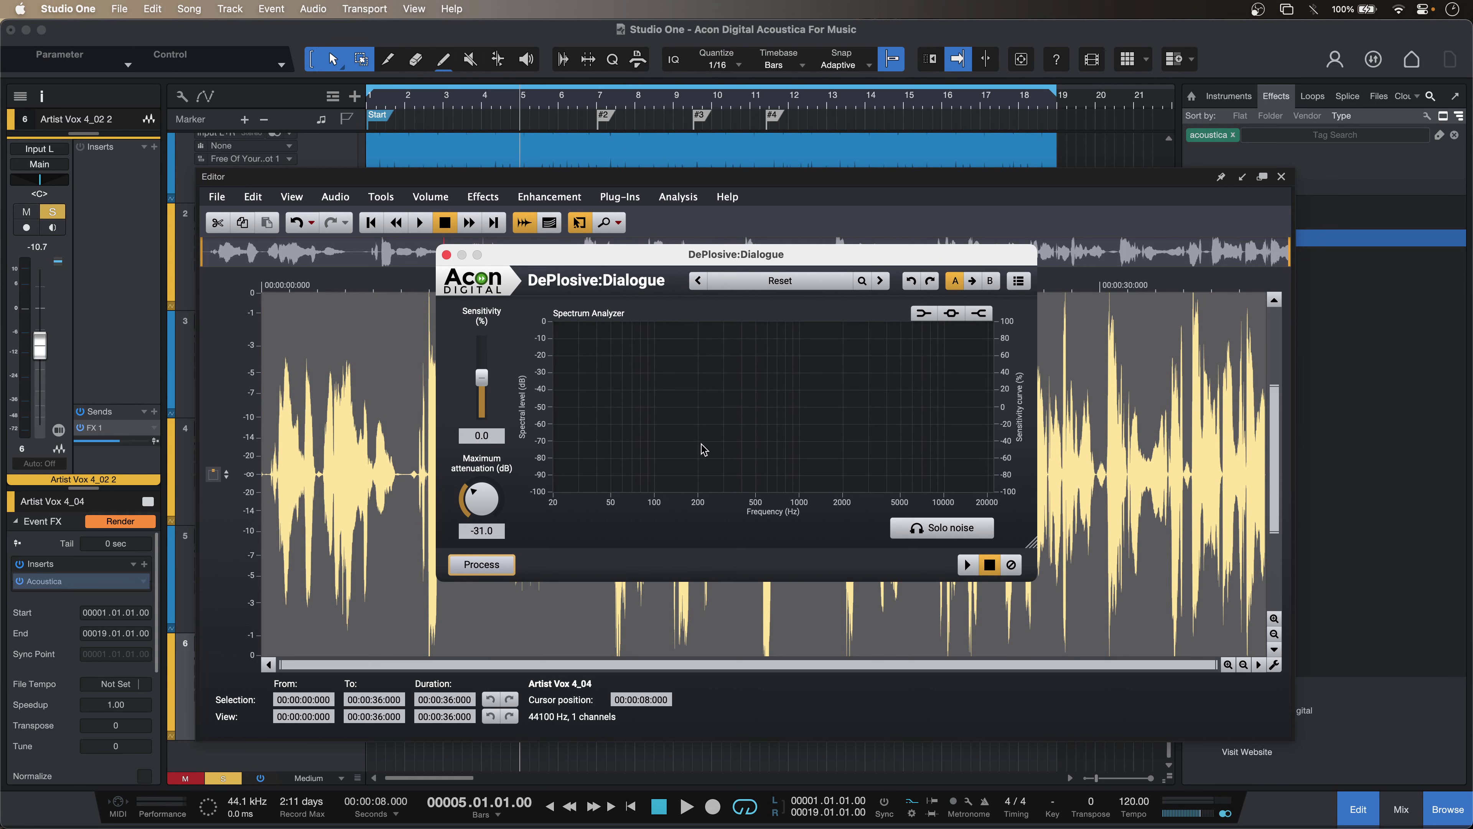
left_click(1010, 565)
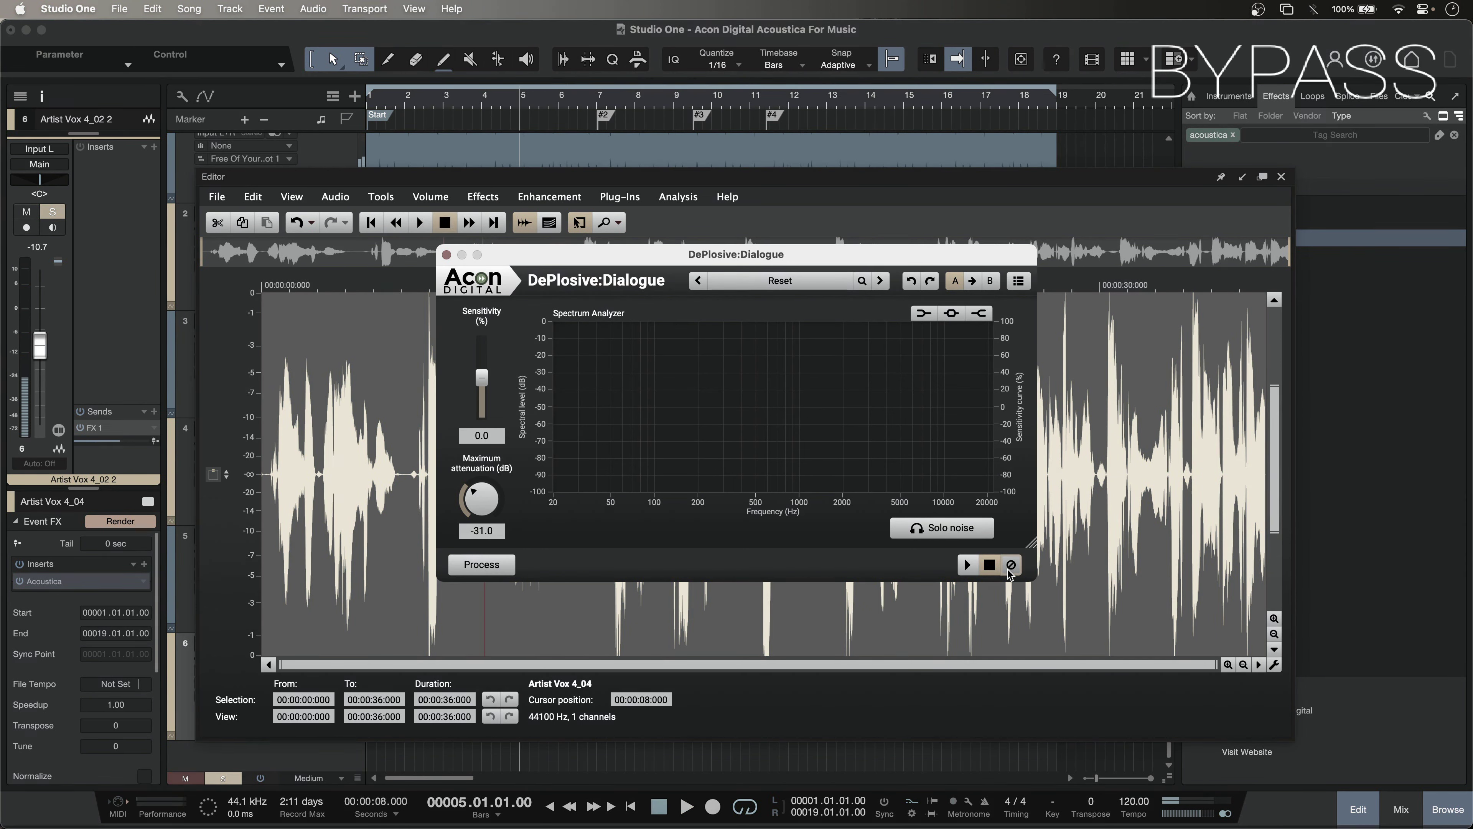
left_click(520, 112)
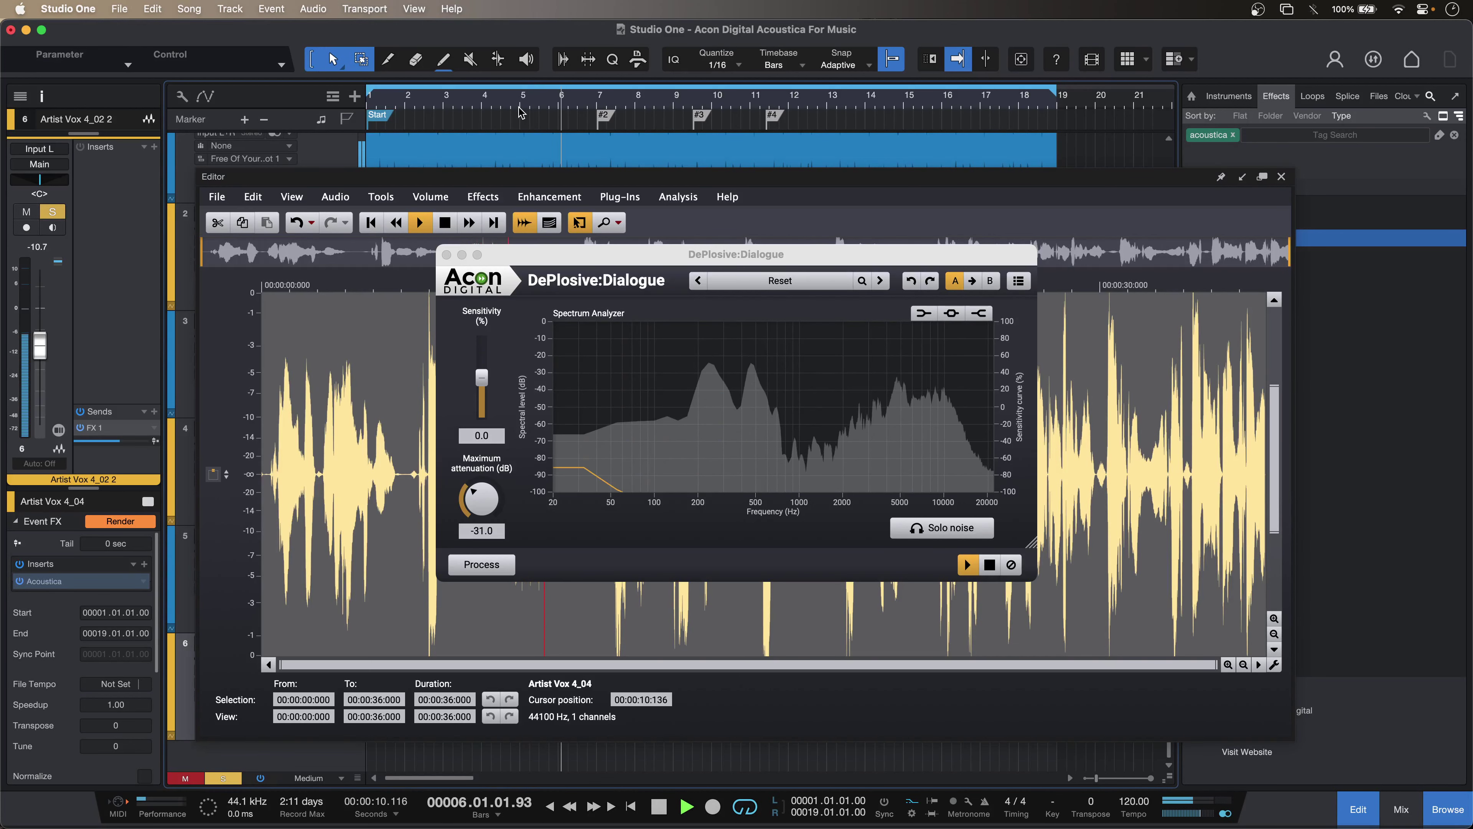
key("space")
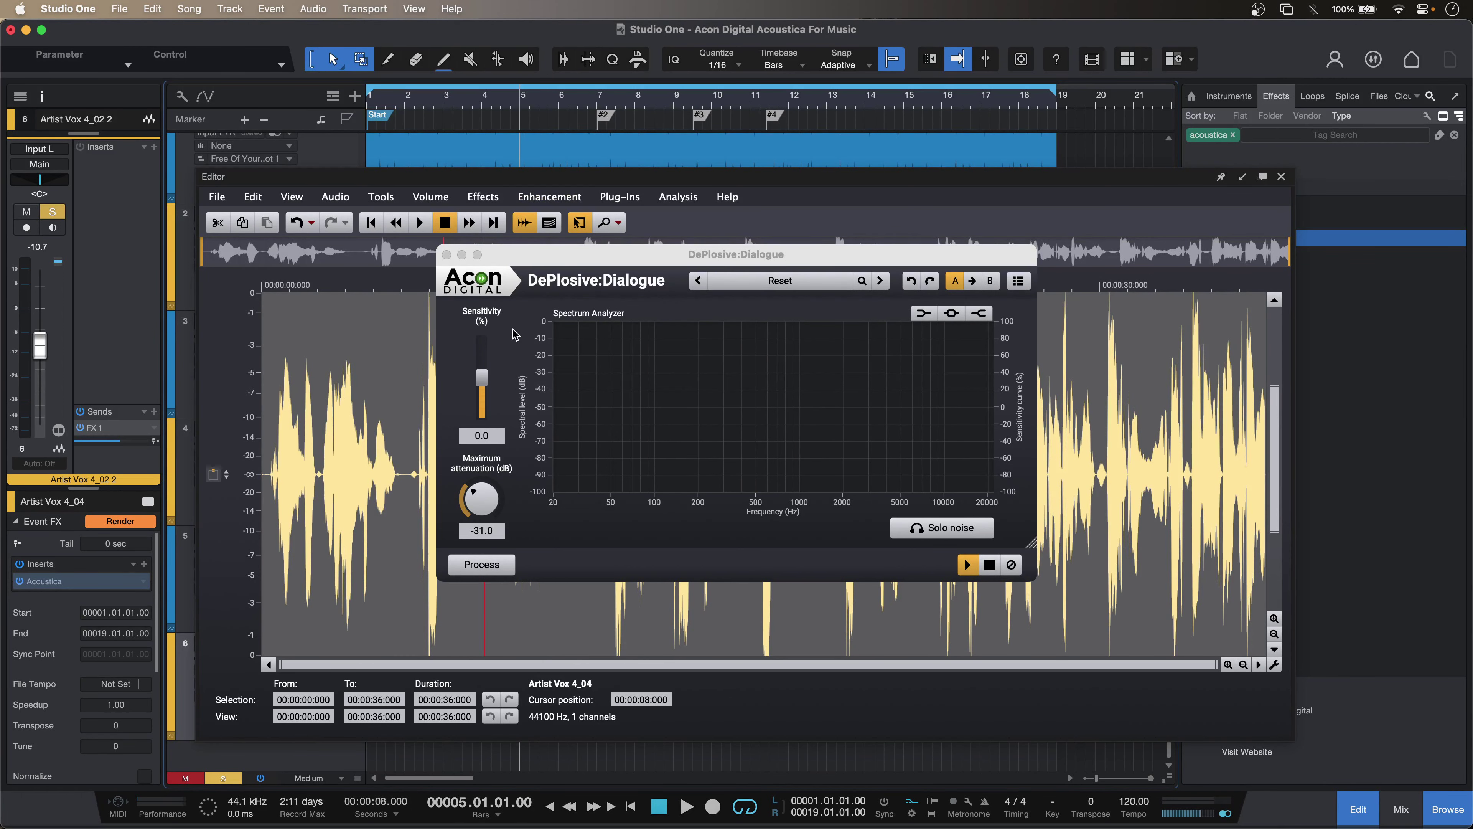
left_click(447, 255)
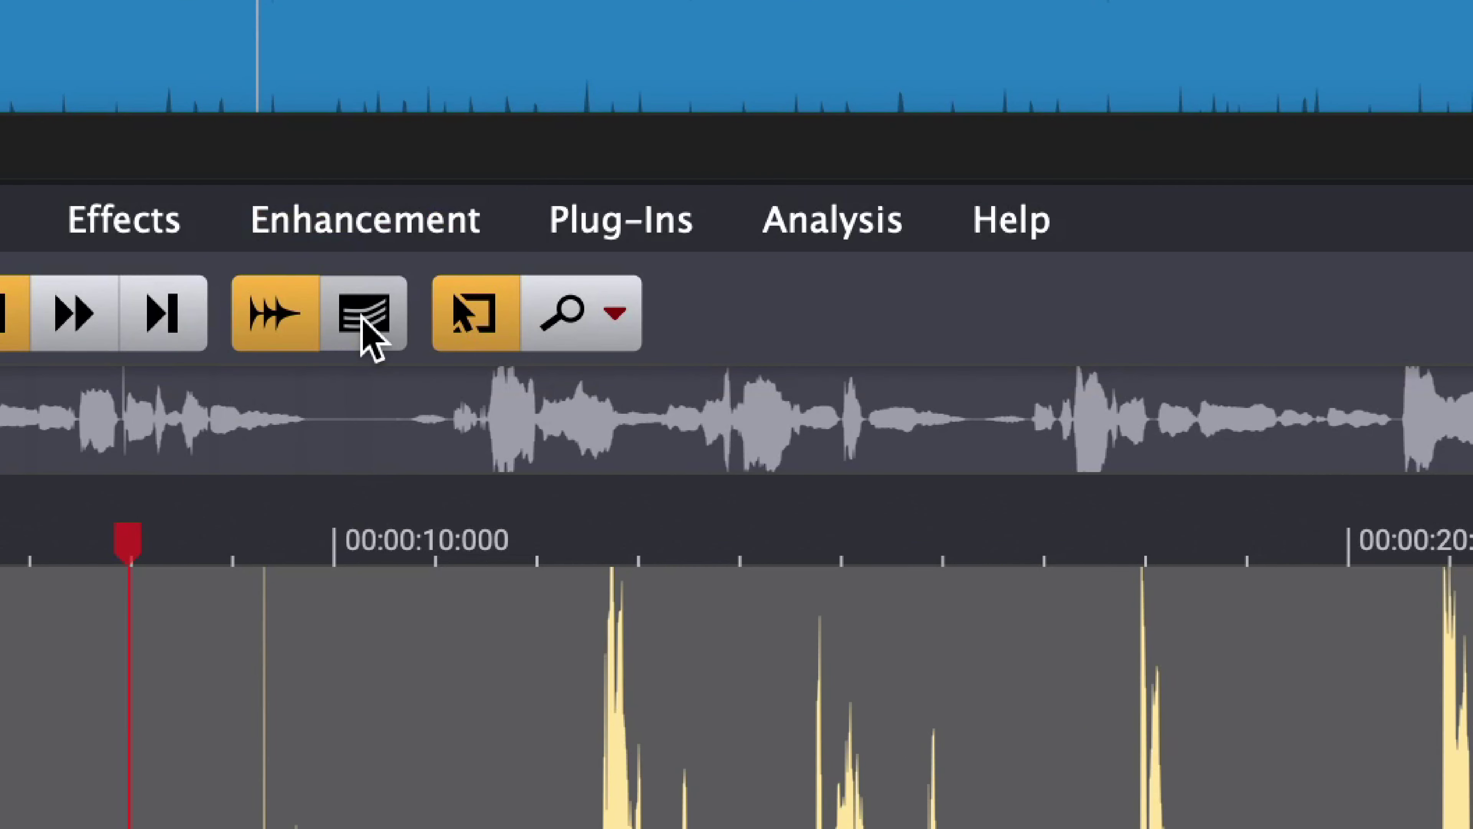
Retouch the plosive in the spectral view with a rectangular selection from 9.302 to 9.372 s and 10.358 to 110.757 Hz, and play the passage back
left_click(362, 319)
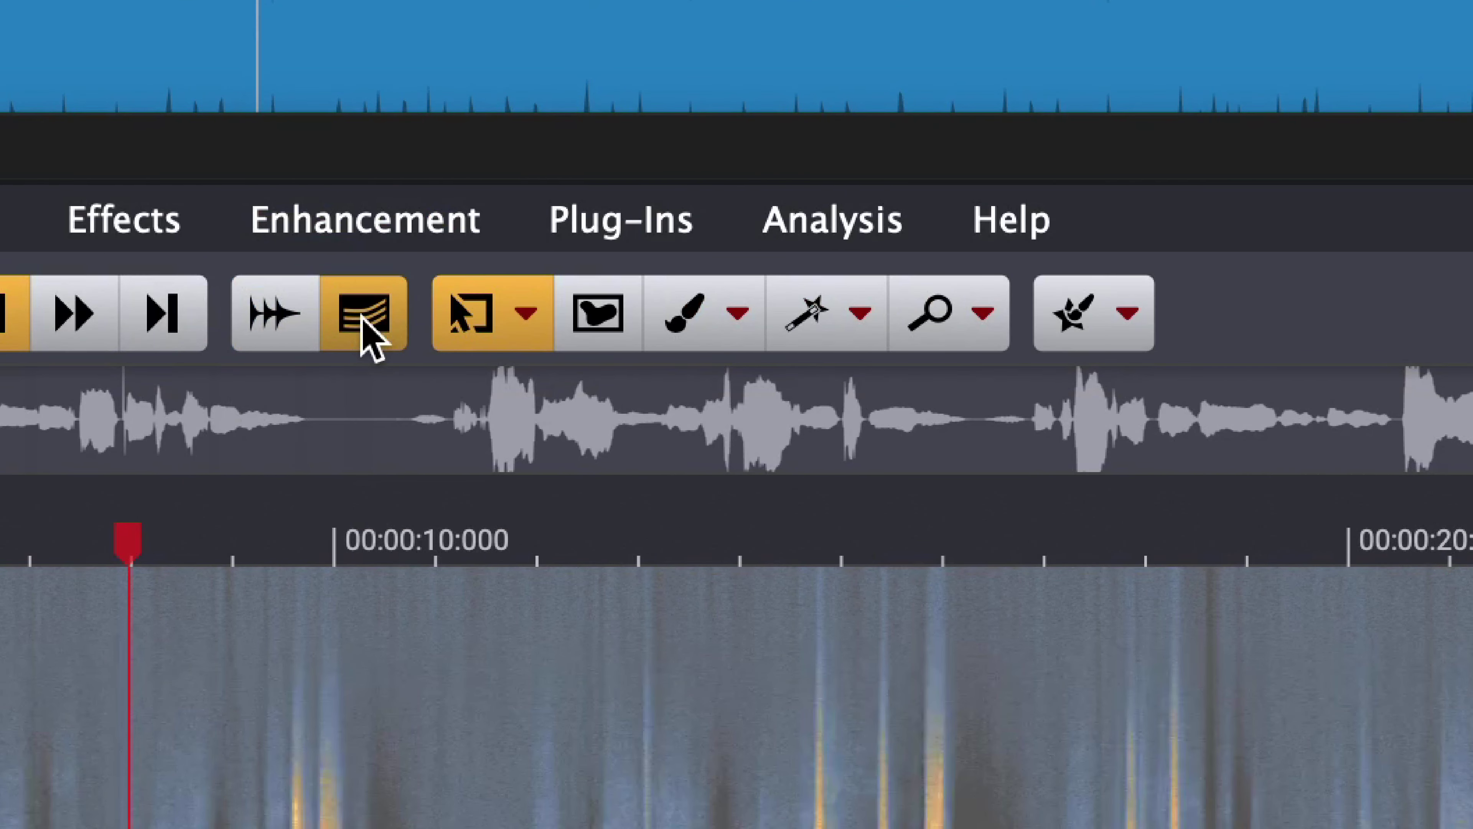
left_click(526, 316)
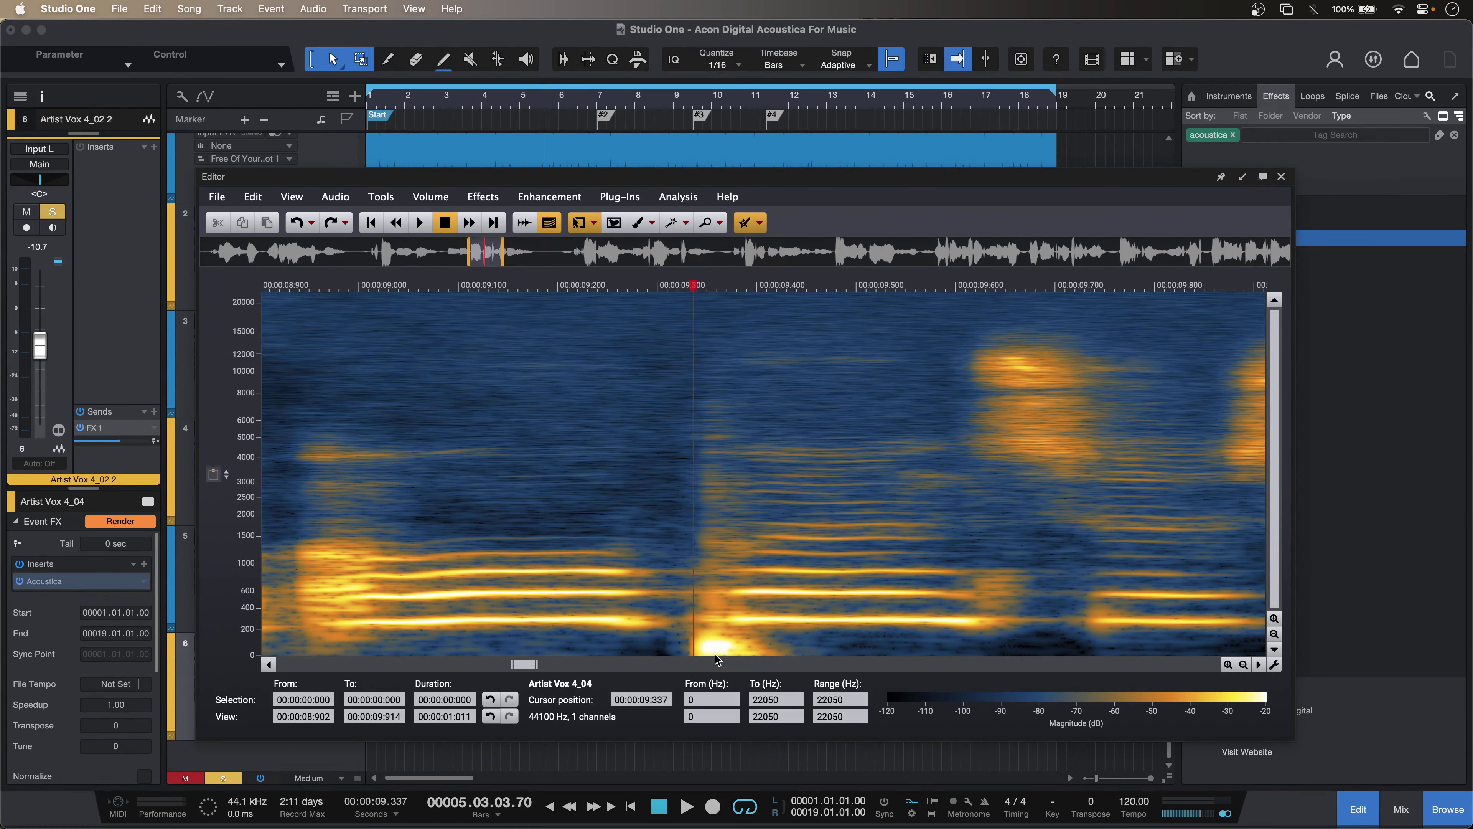
left_click_drag(706, 640, 724, 651)
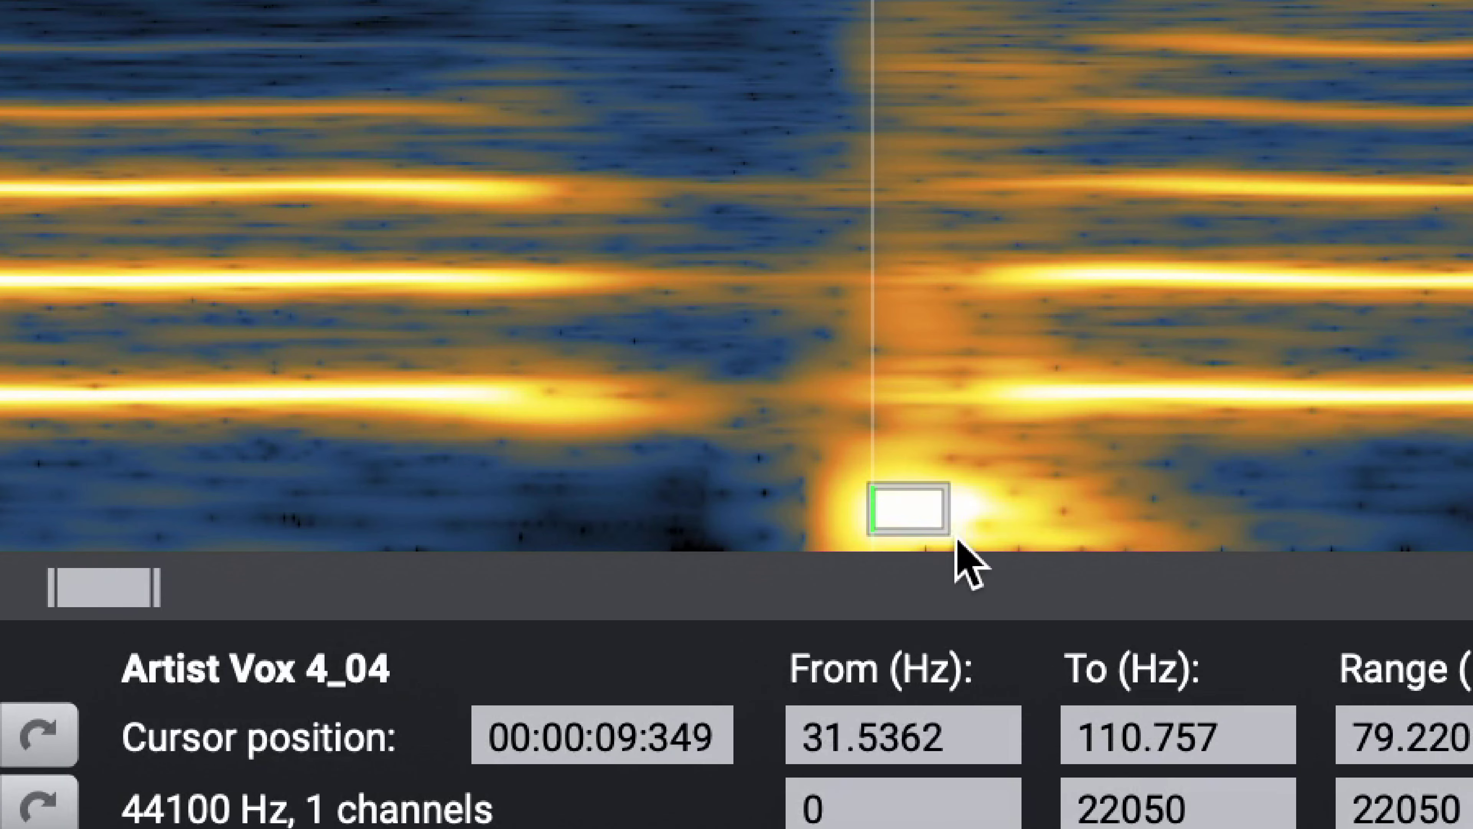
left_click_drag(956, 538, 972, 533)
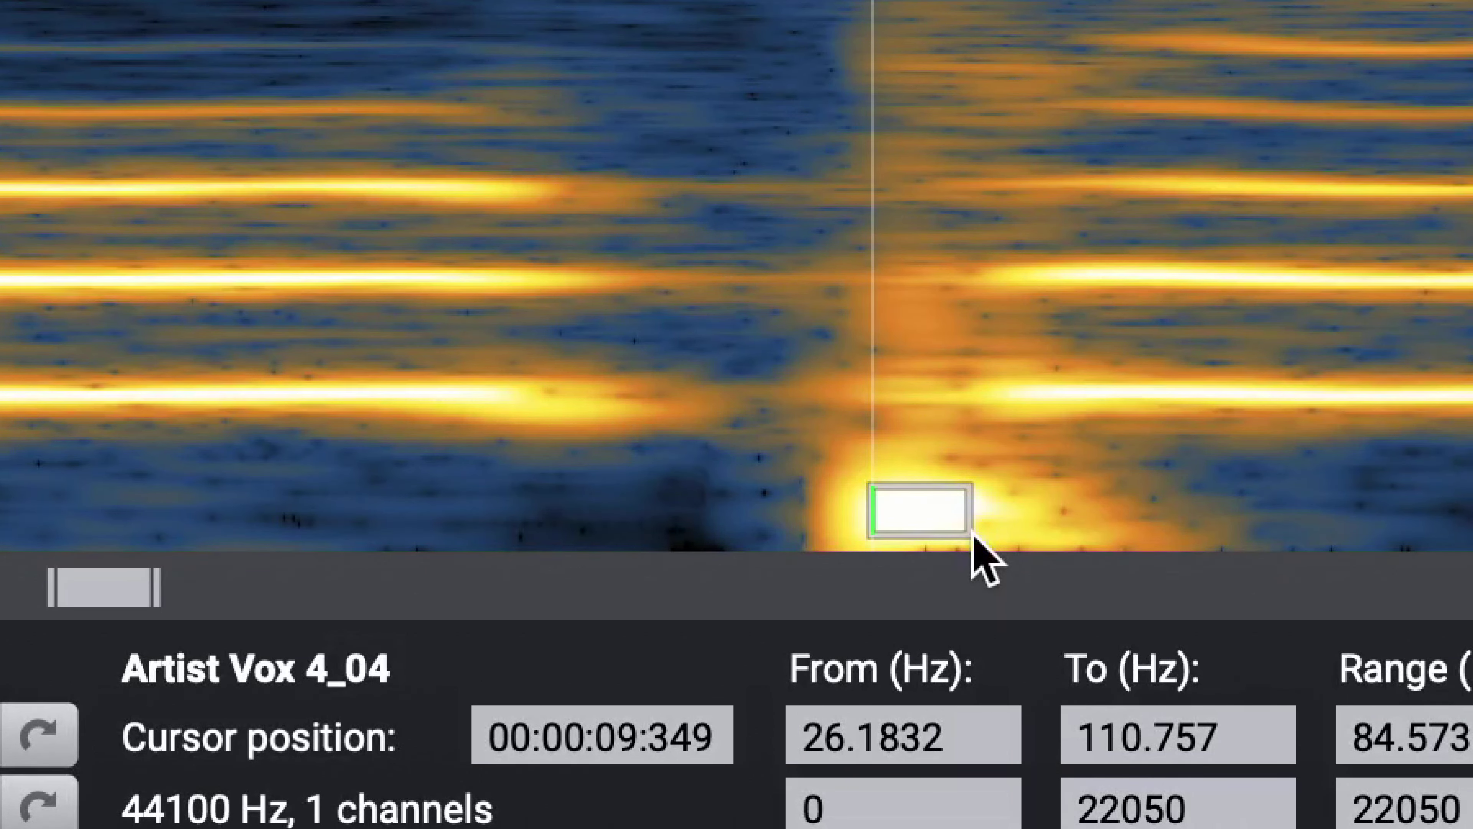
left_click_drag(870, 536, 670, 545)
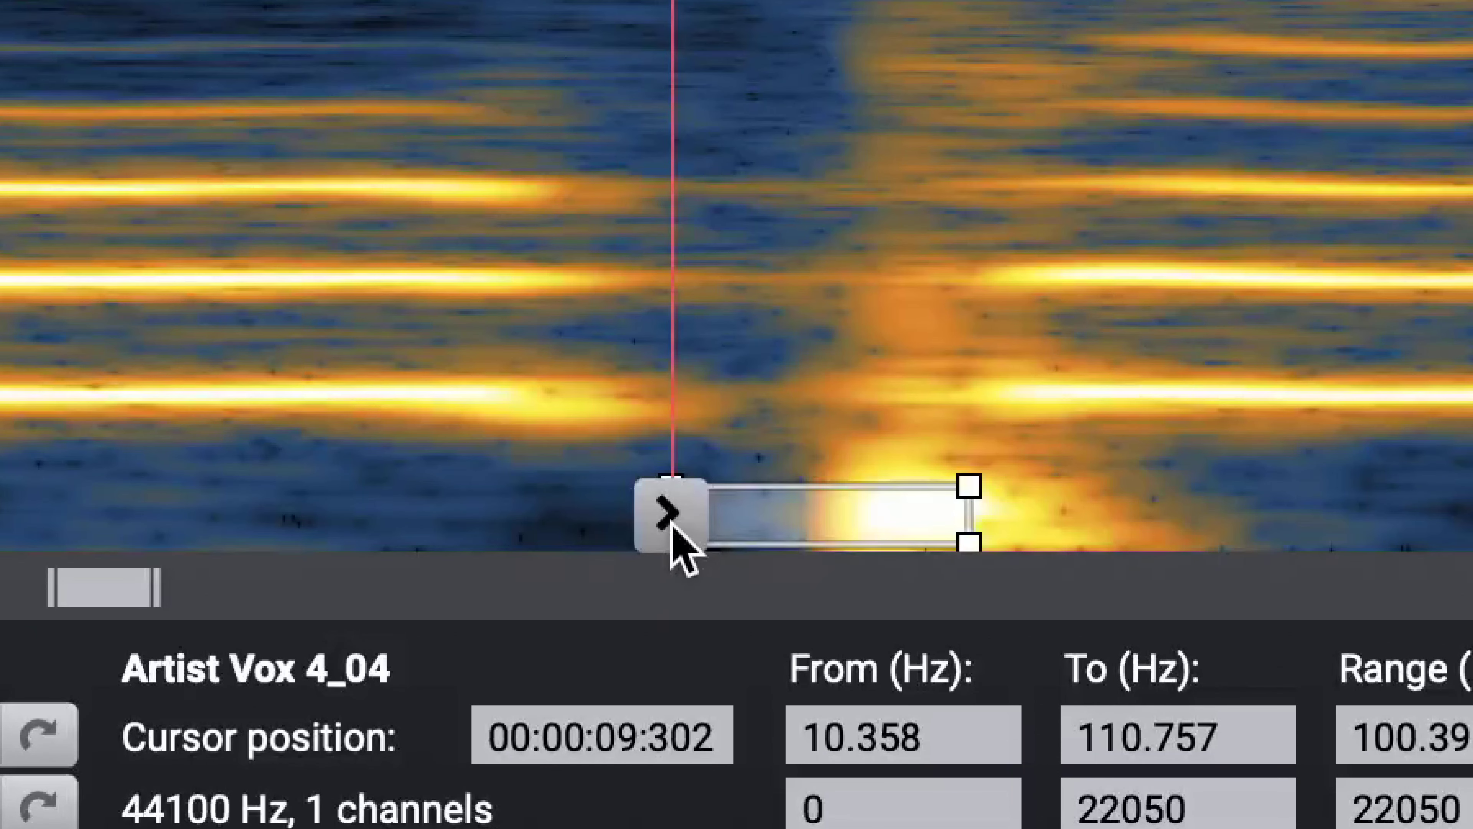
left_click(671, 521)
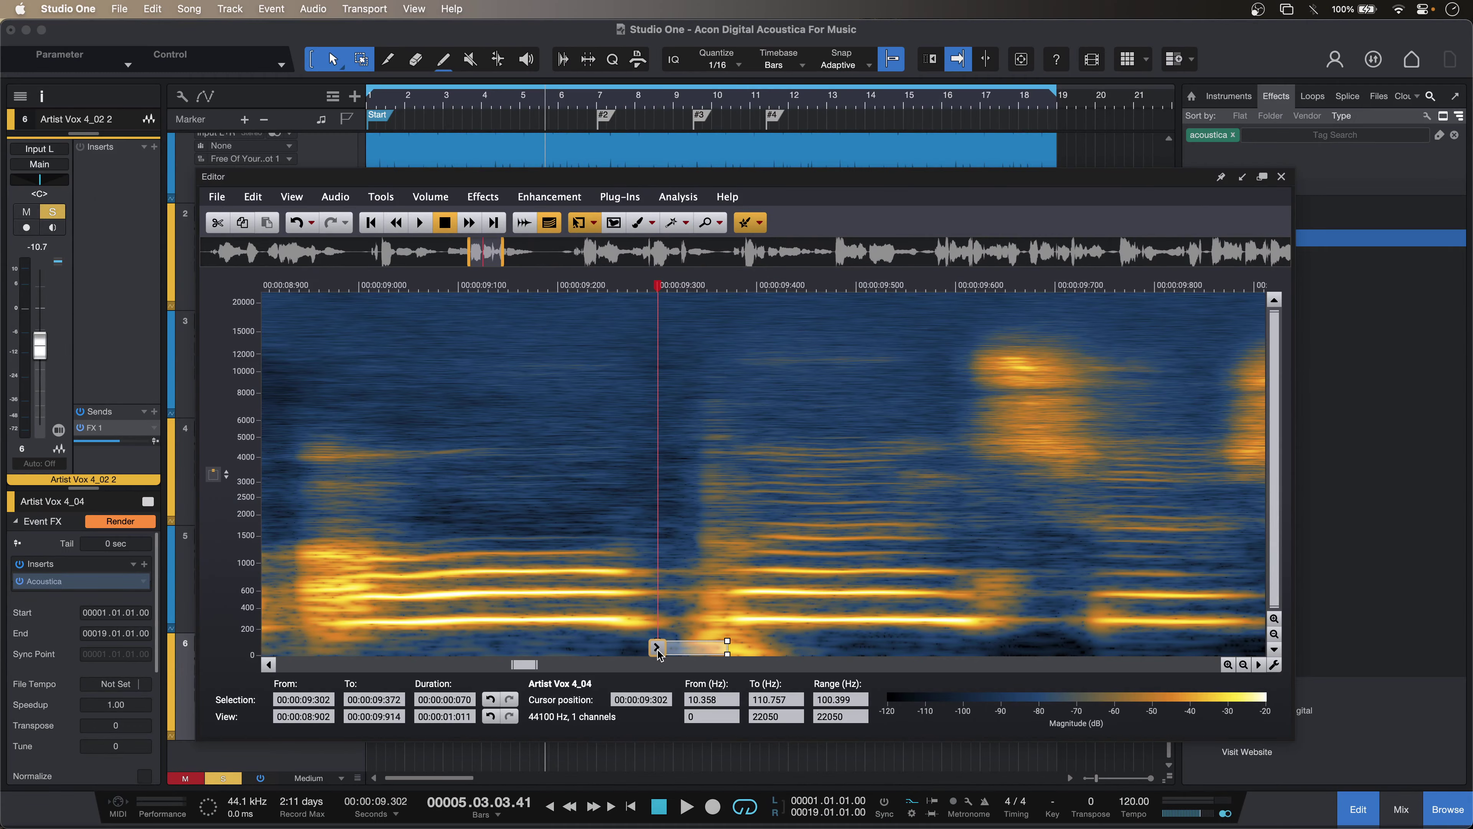
scroll(658, 649, "down", 5)
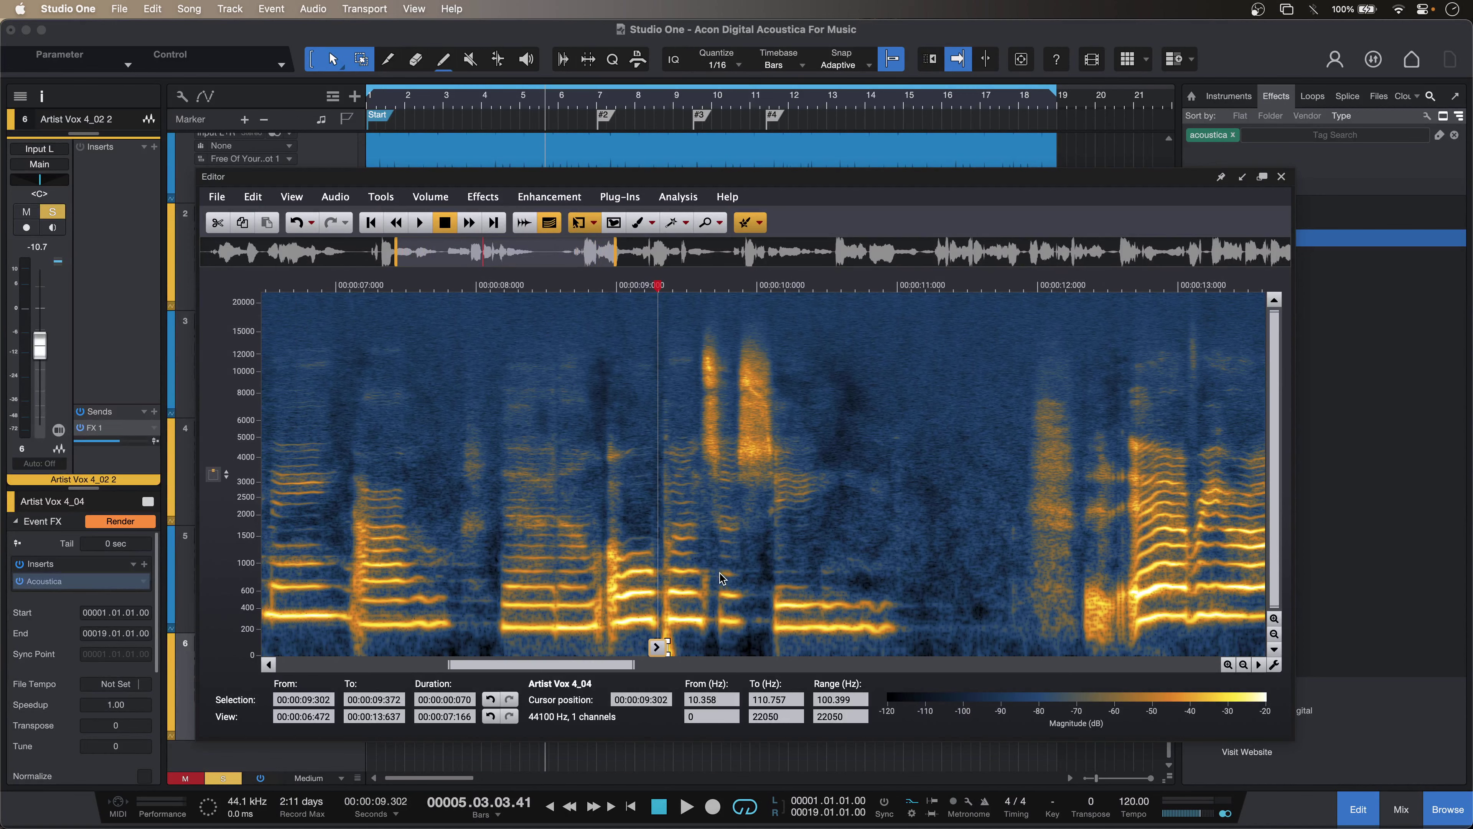
left_click(419, 222)
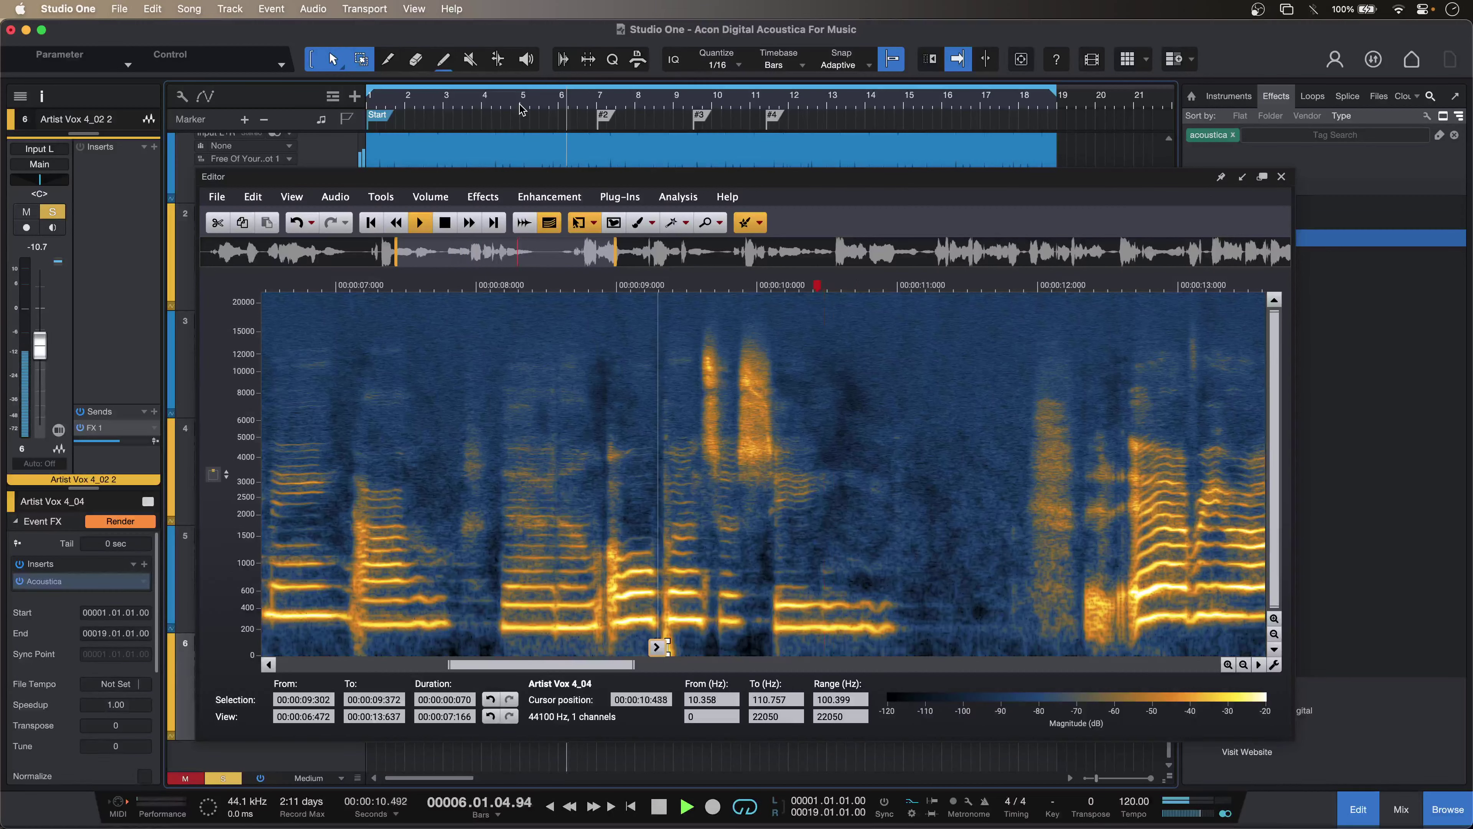
Play the vocal through Multiband Dynamics with the Expert de-ess and de-harsh preset and compare it with the bypassed sound
key("space")
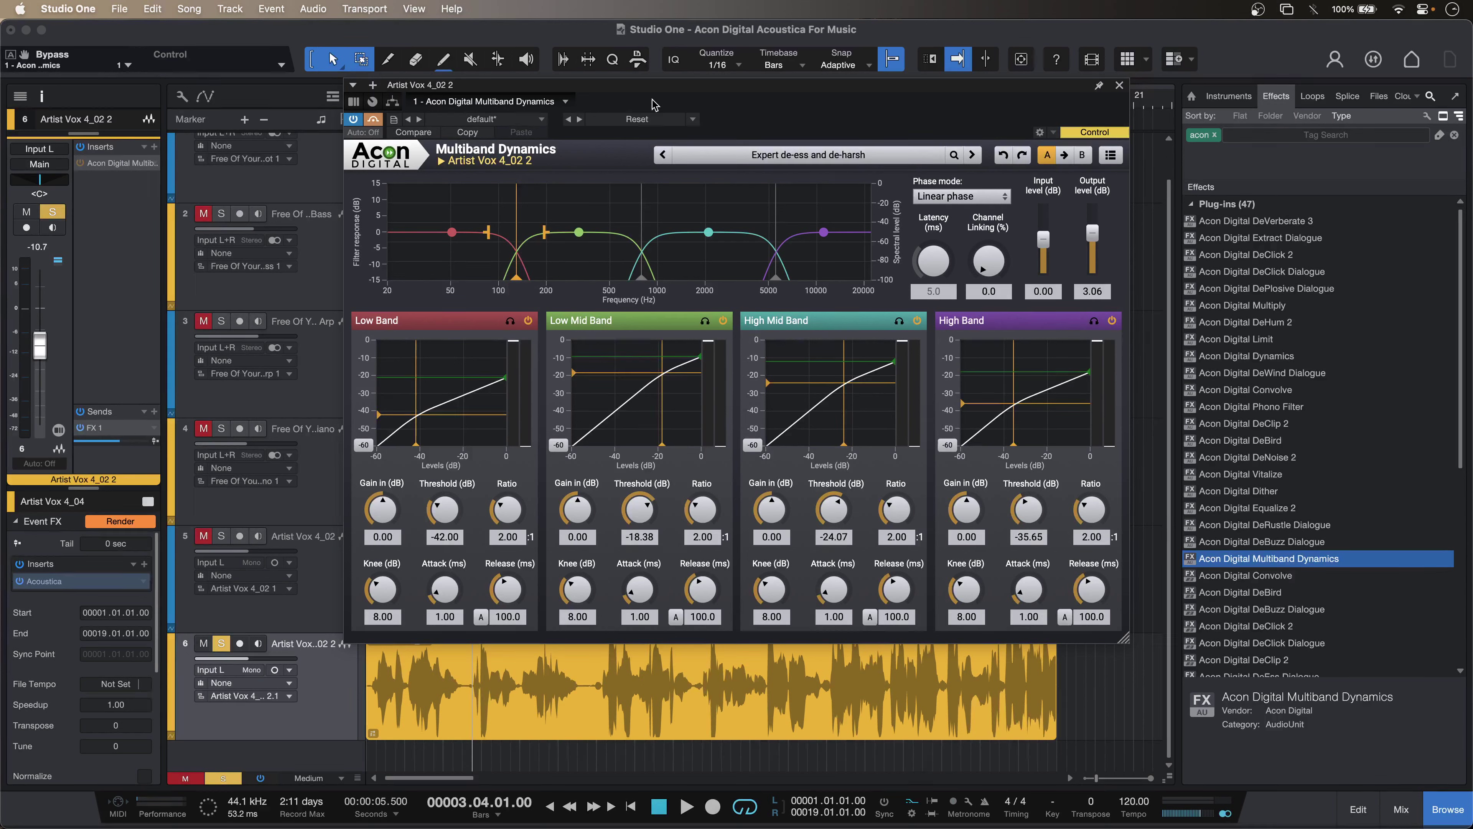
key("space")
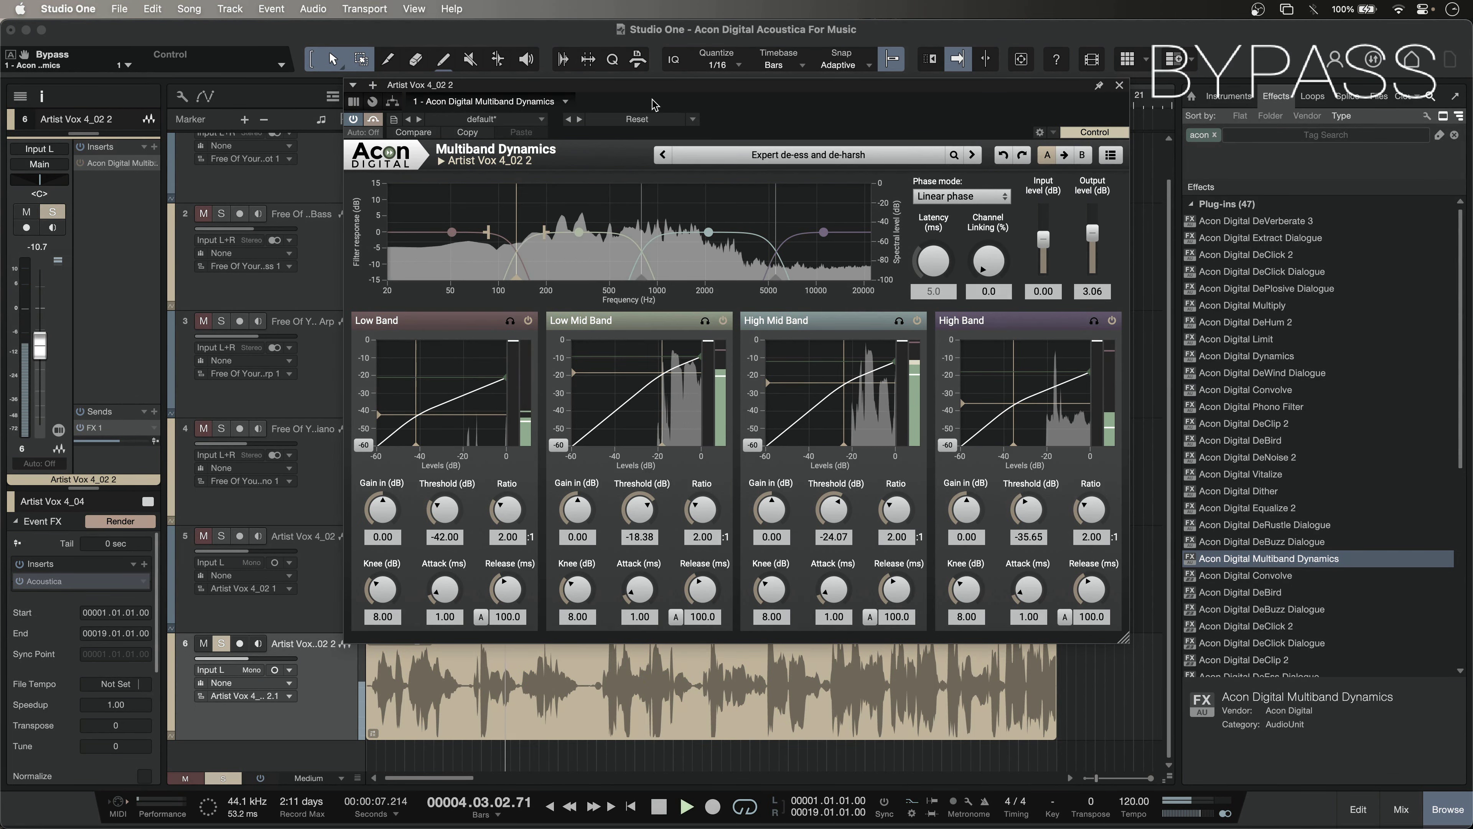
left_click(373, 119)
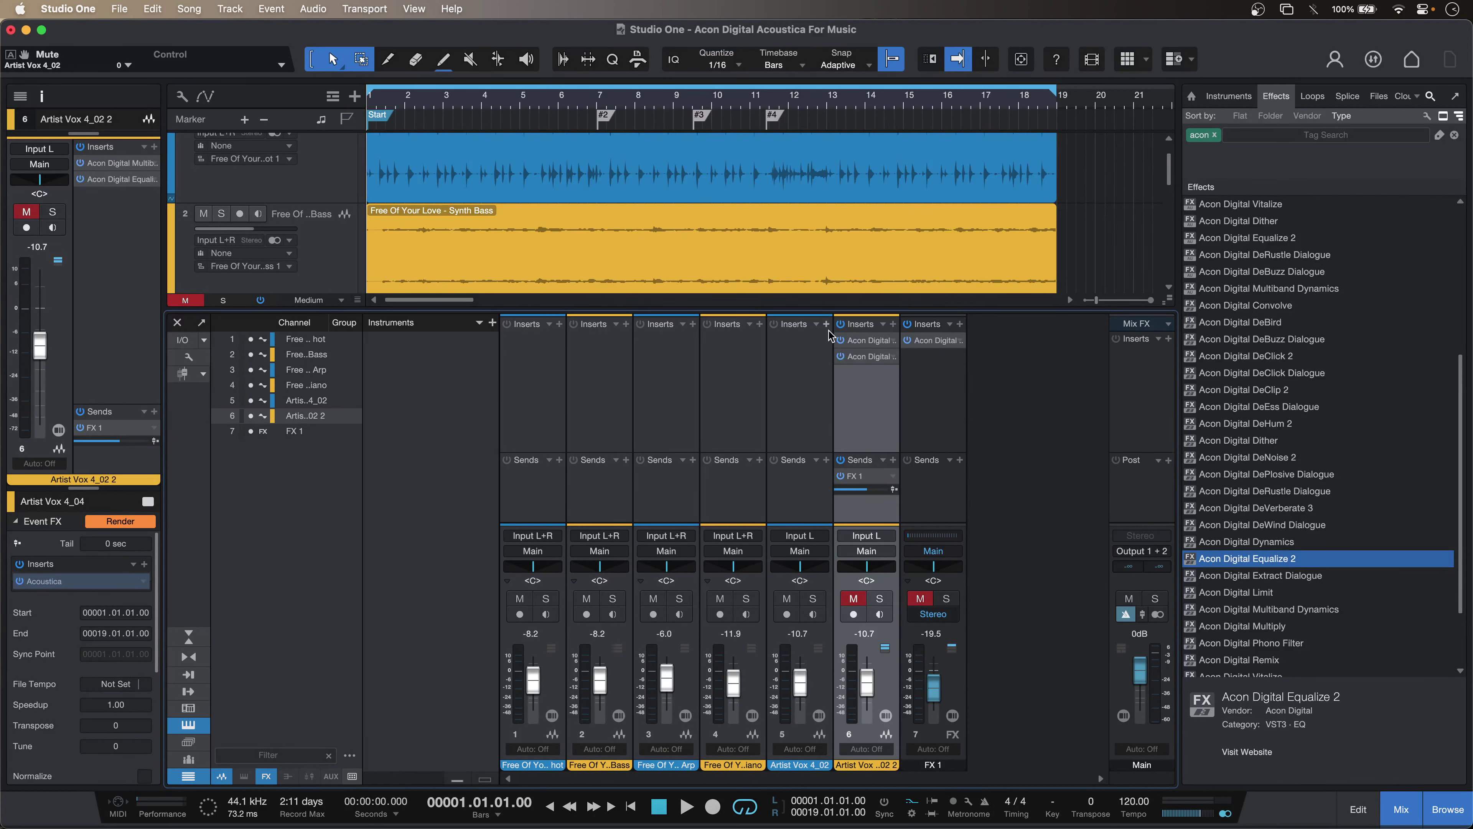
Solo and play the original vocal on track 5, and compare it with the processed vocal soloed on track 6
key("F3")
key("Up")
key("space")
key("s")
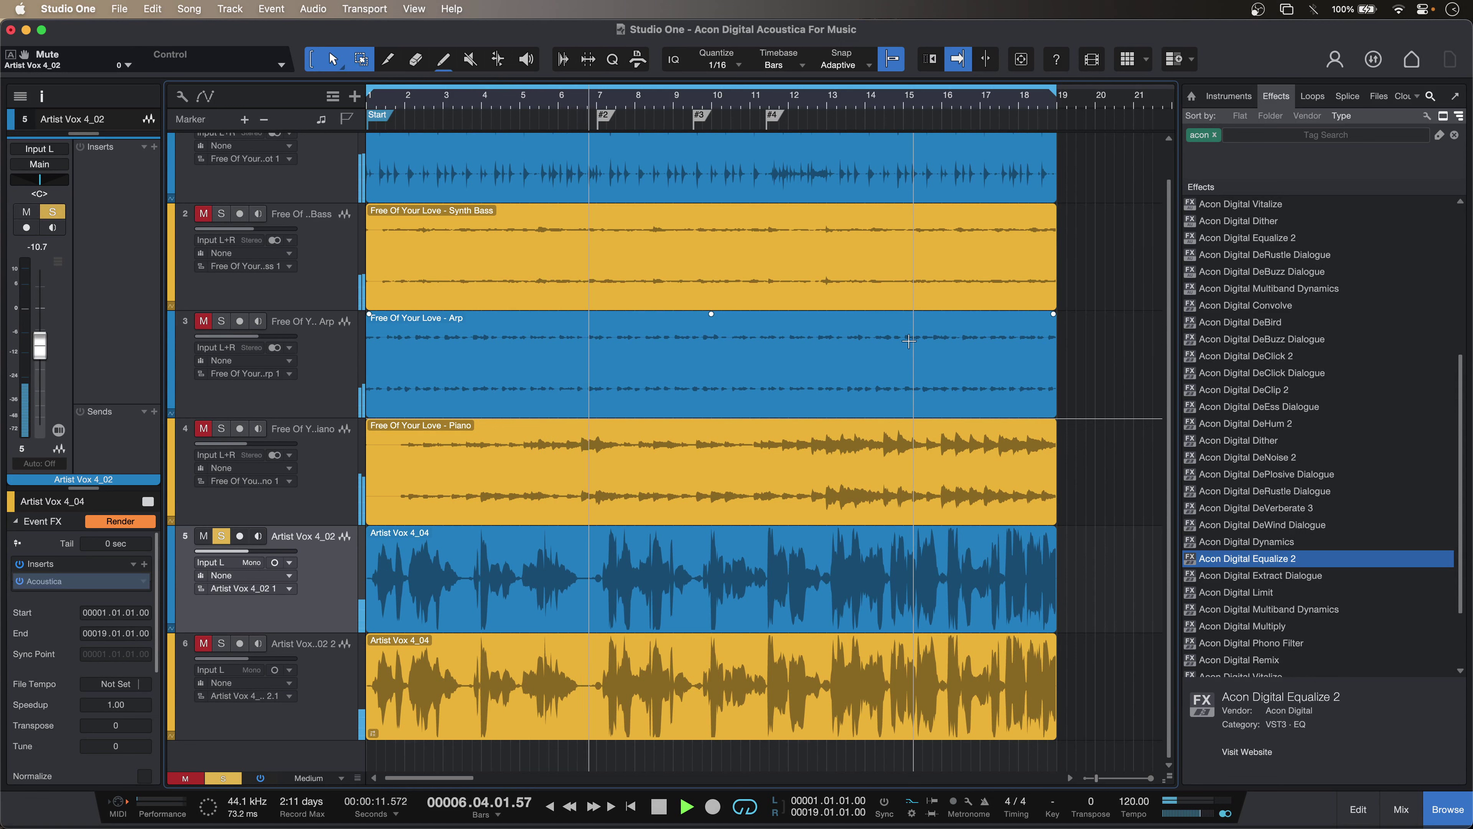
key("space")
key("Down")
key("space")
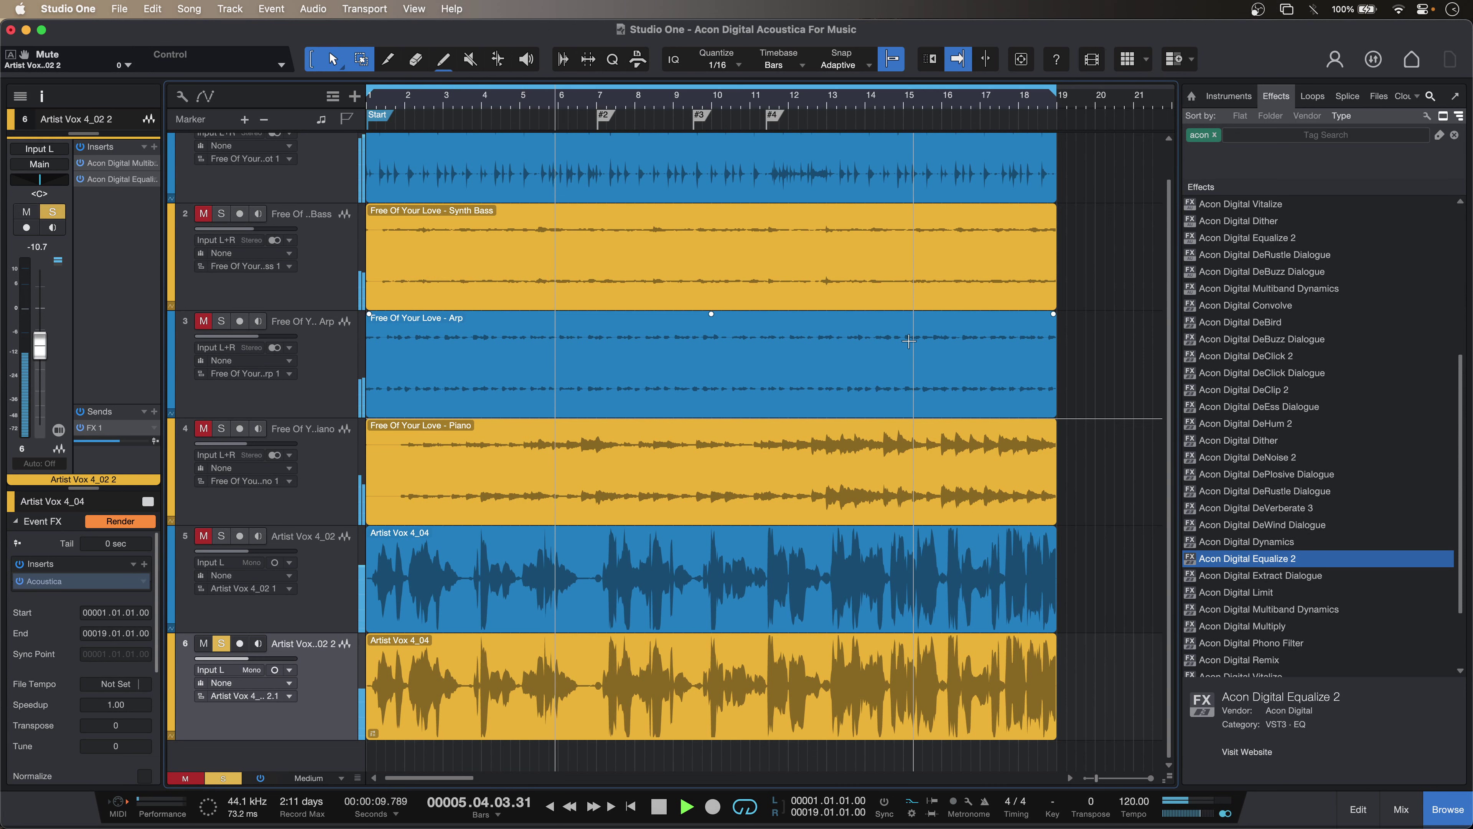
key("space")
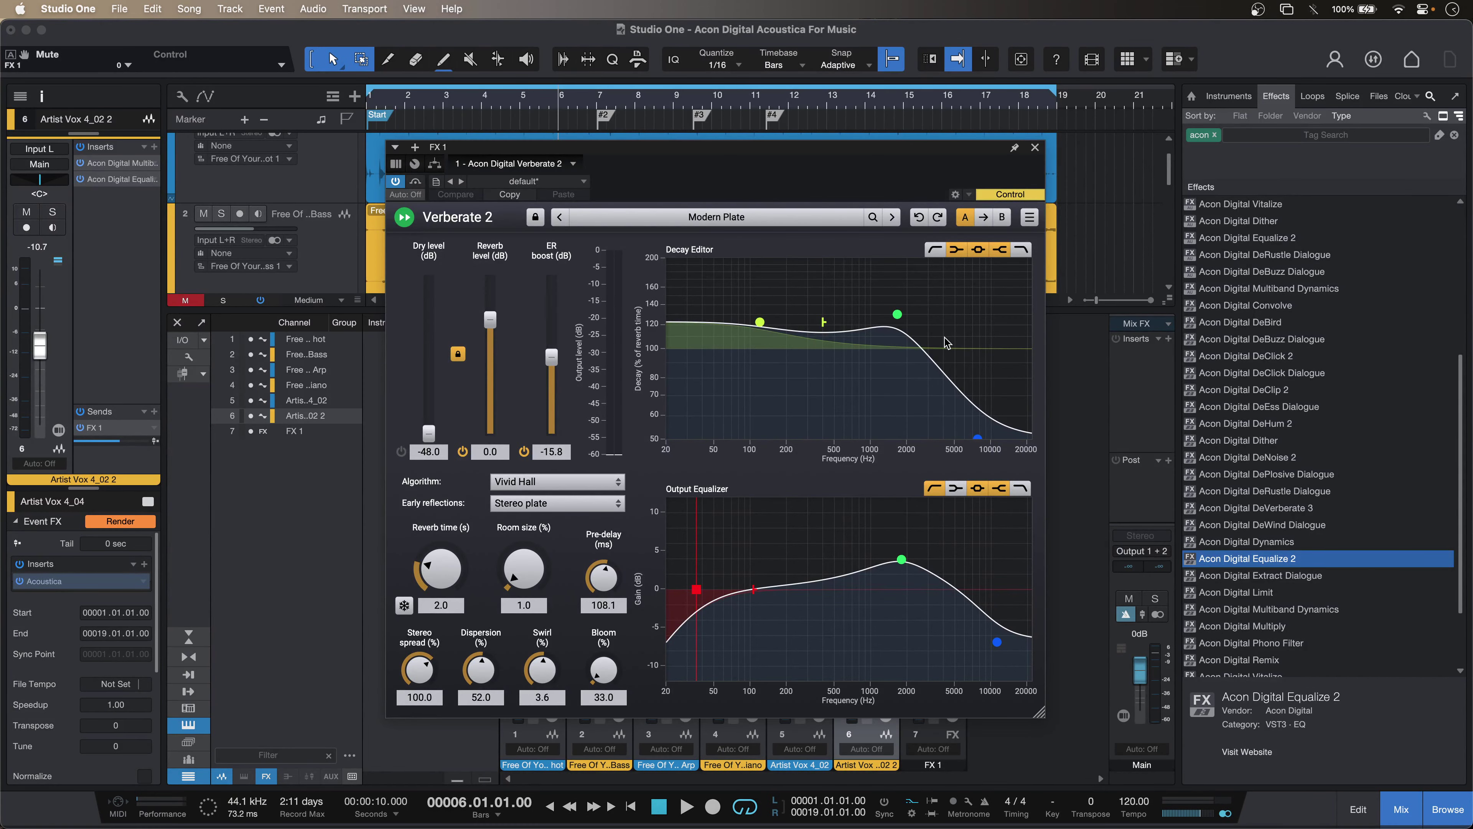
Close Verberate 2 and the mixer, play the full mix, and mute the processed vocal on track 6 during playback
left_click(1035, 147)
key("F3")
key("space")
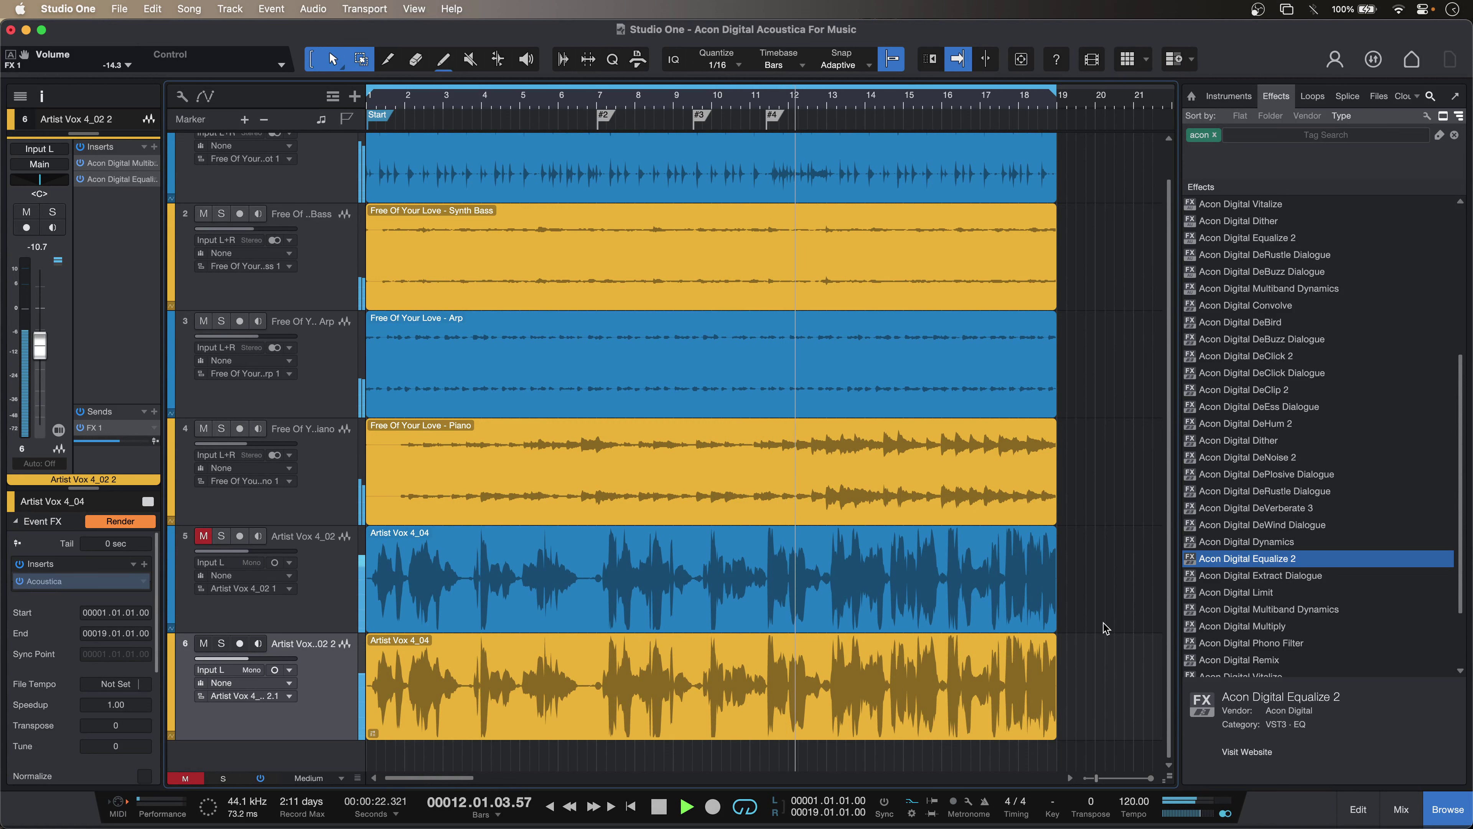
key("shift+m")
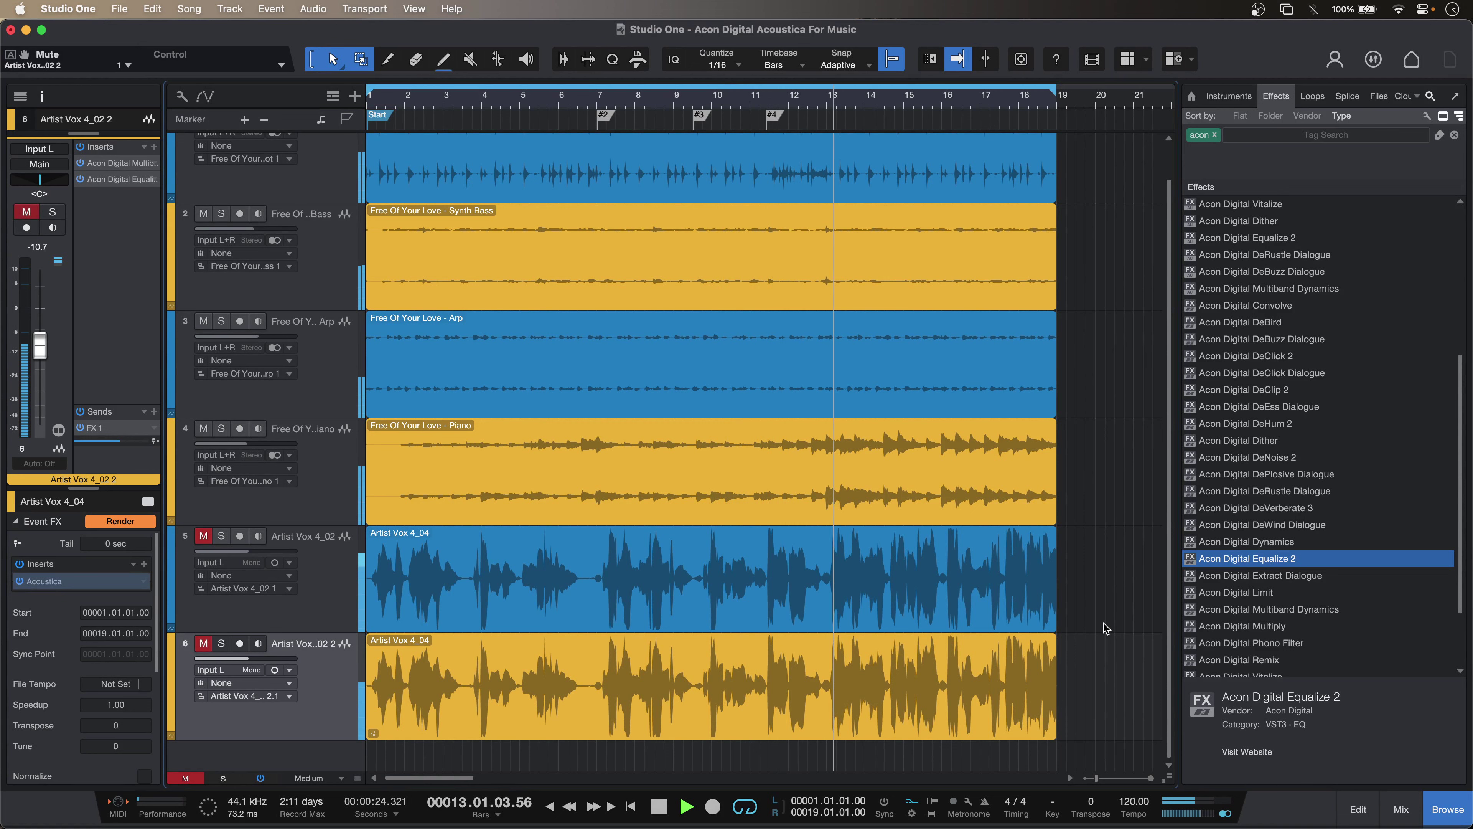